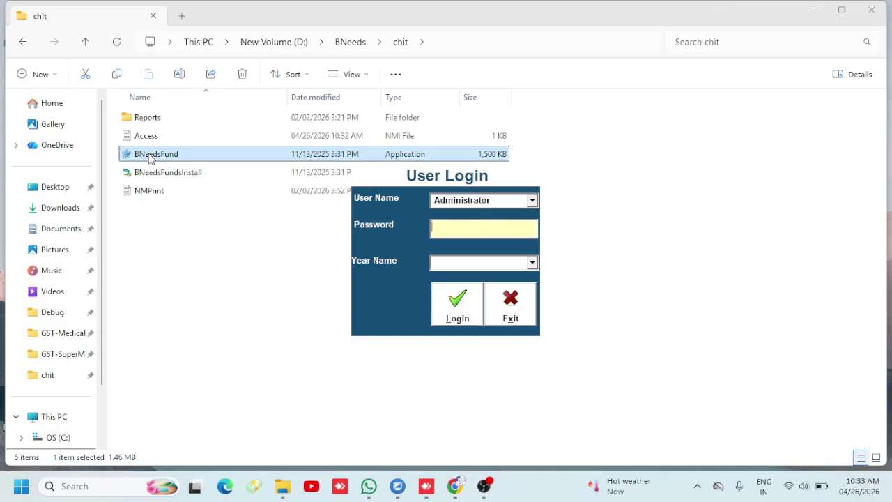
# Log in to BNeedsFund as Administrator with the account password
pyautogui.write('1234')
pyautogui.press('BackSpace')
pyautogui.press('BackSpace')
pyautogui.press('BackSpace')
pyautogui.write('23456')
pyautogui.press('Return')
pyautogui.press('Return')
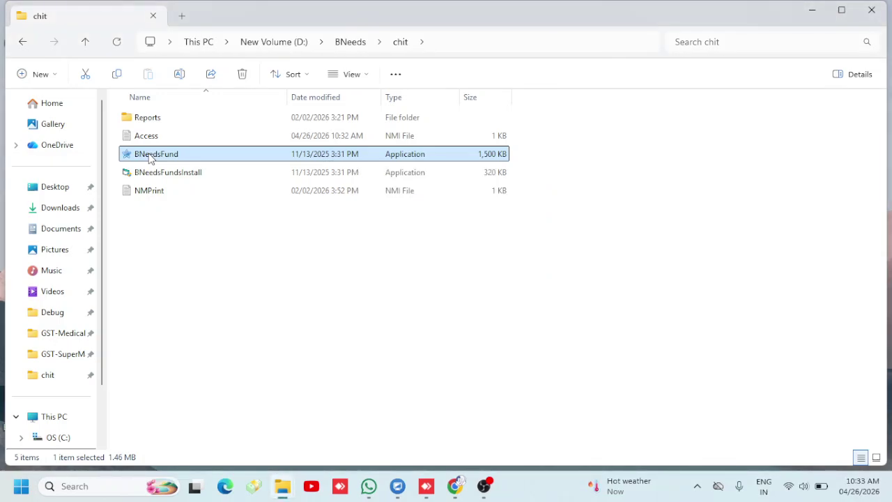
# In Group Master, enter group 1 LAKH A GROUP starting 01/01 with 20 repayments
pyautogui.click(11, 21)
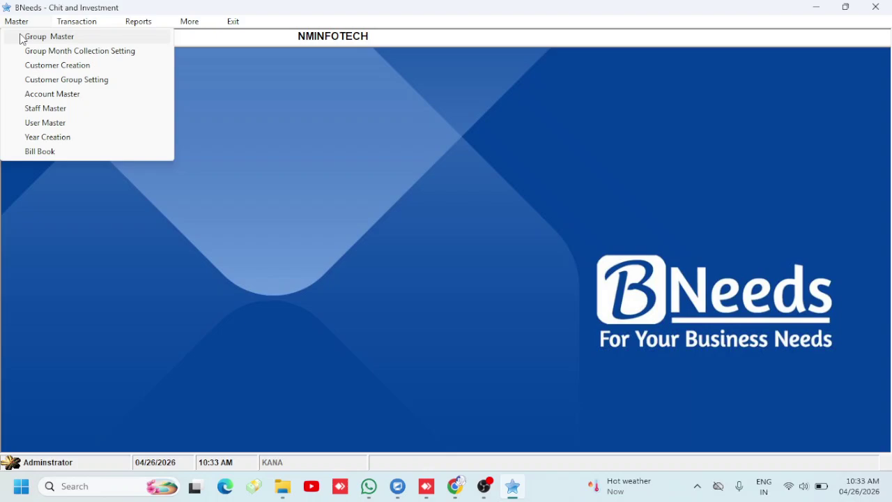
pyautogui.click(21, 39)
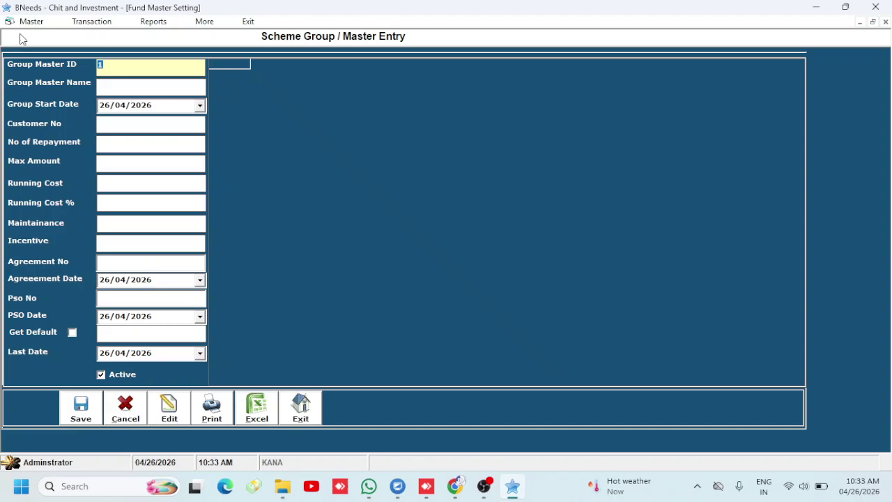
pyautogui.press('Return')
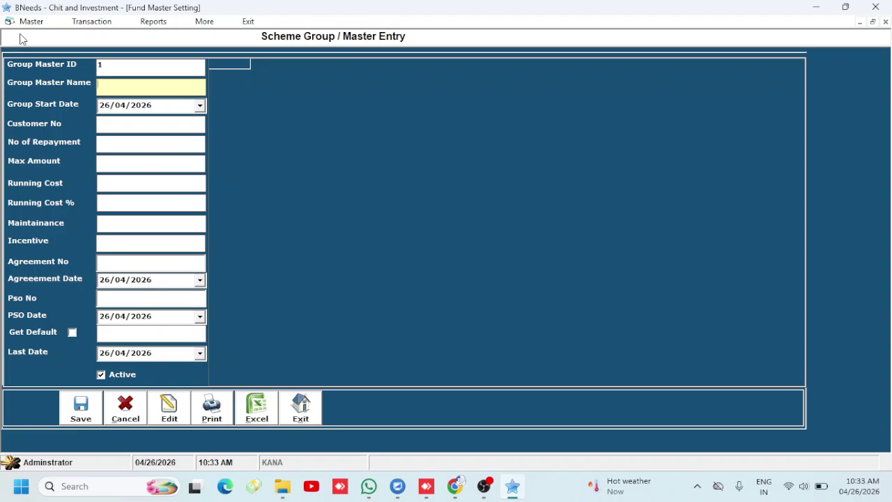
pyautogui.write('1 LAKH A GROUP')
pyautogui.press('Return')
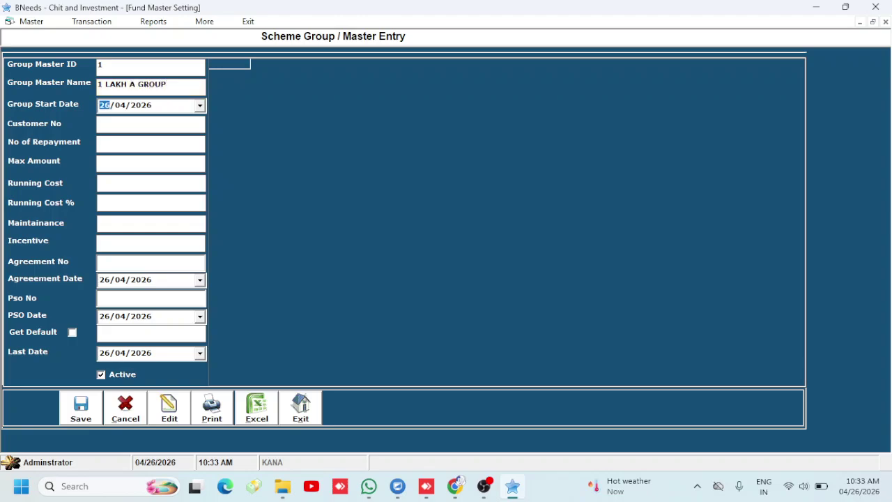
pyautogui.write('01/01')
pyautogui.press('Return')
pyautogui.write('0')
pyautogui.press('Return')
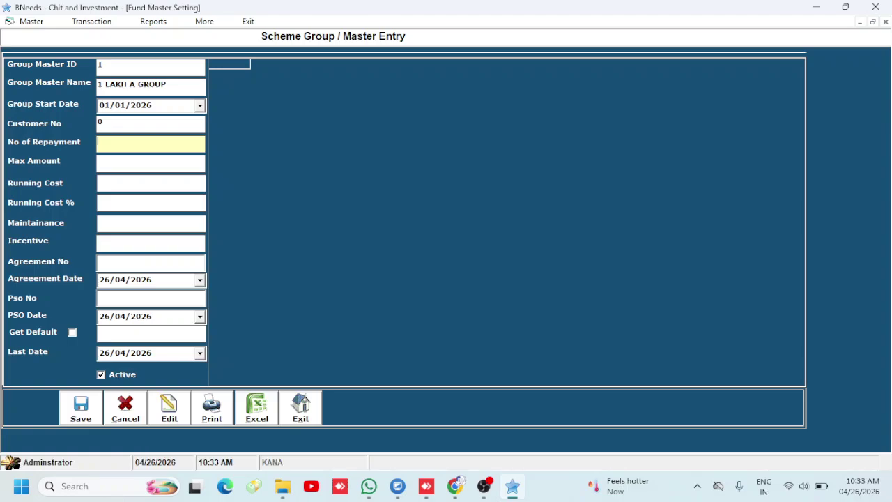
pyautogui.write('20')
# Set max amount 100000, running cost 5000 and last-date year 2027, then save the group
pyautogui.write('10000')
pyautogui.write('0')
pyautogui.write('5000')
pyautogui.press('Return')
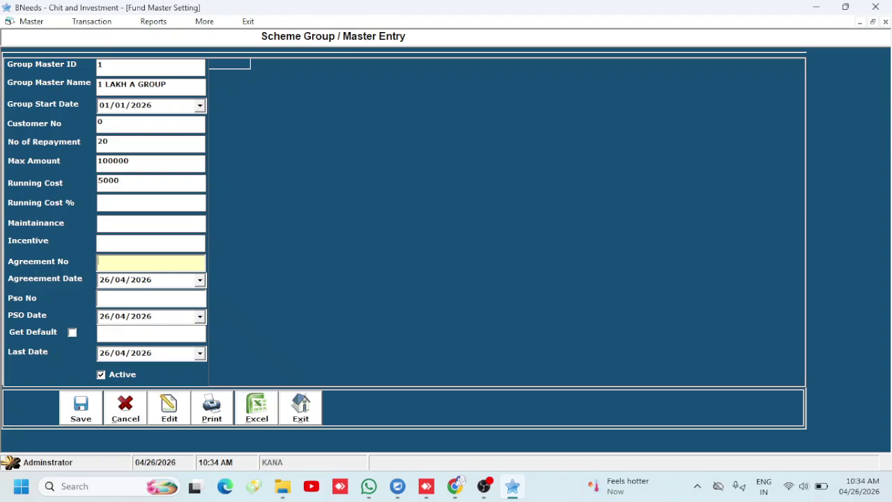
pyautogui.press('Tab')
pyautogui.press('Tab')
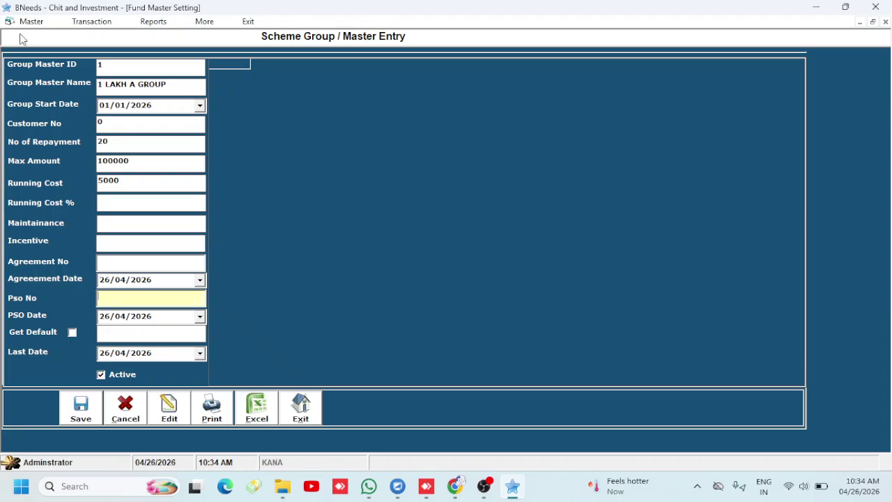
pyautogui.press('Tab')
pyautogui.press('Tab')
pyautogui.press('Tab')
pyautogui.press('Tab')
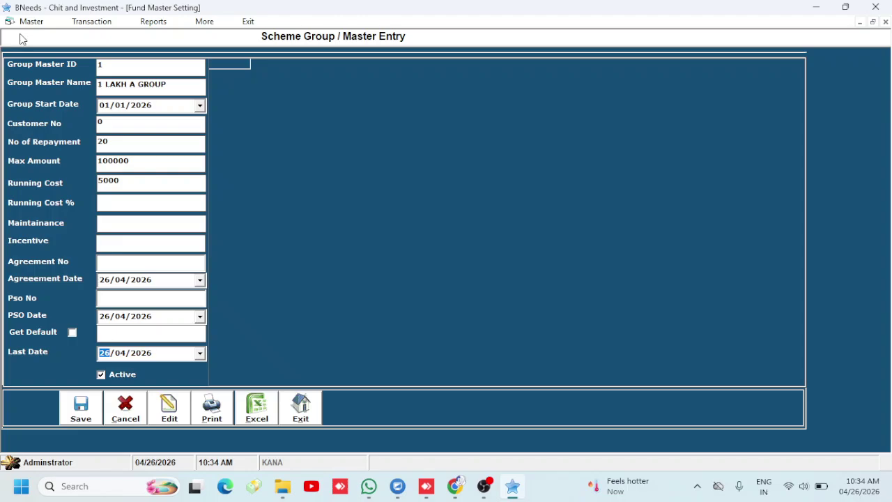
pyautogui.press('Right')
pyautogui.press('Right')
pyautogui.press('Up')
pyautogui.press('Tab')
pyautogui.press('Tab')
pyautogui.press('Return')
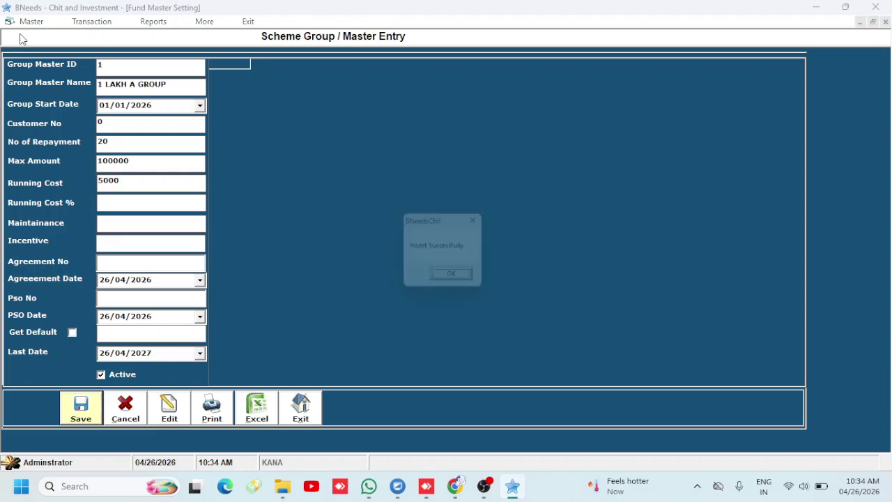
pyautogui.press('Return')
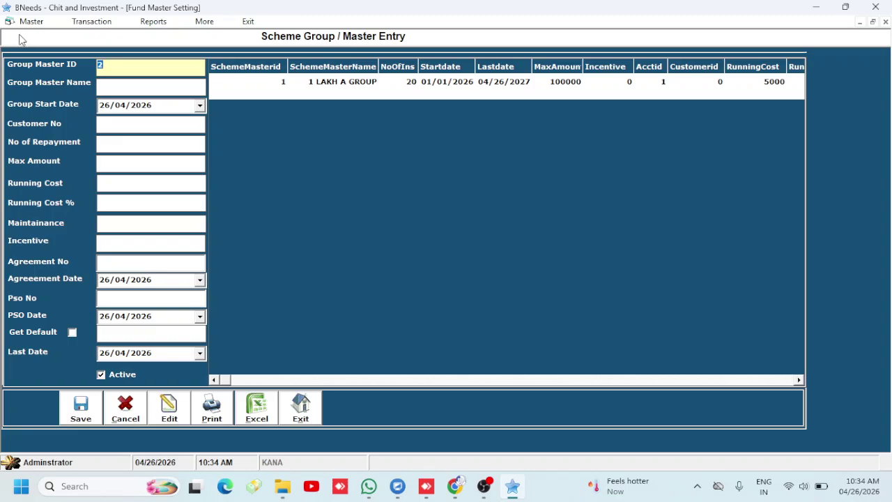
# Load 1 LAKH A GROUP's collection schedule and fill instalment 1: zero discount, 100000 issue, 5000 collection
pyautogui.click(310, 414)
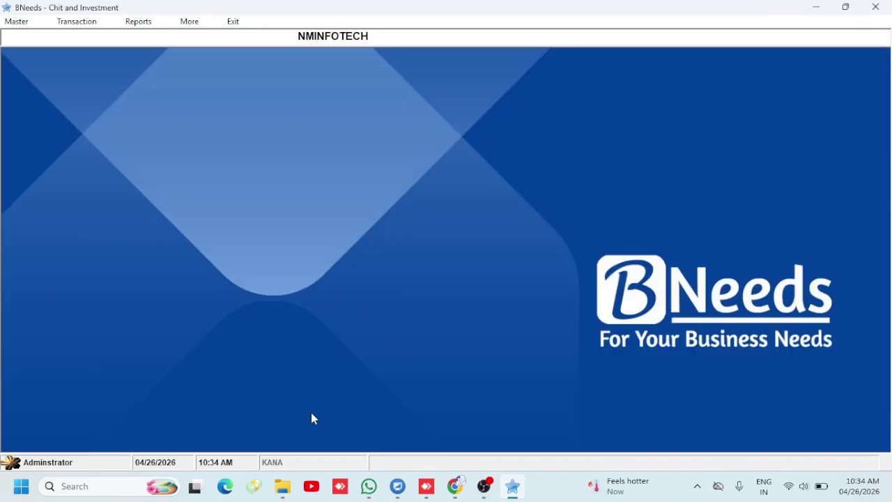
pyautogui.click(14, 23)
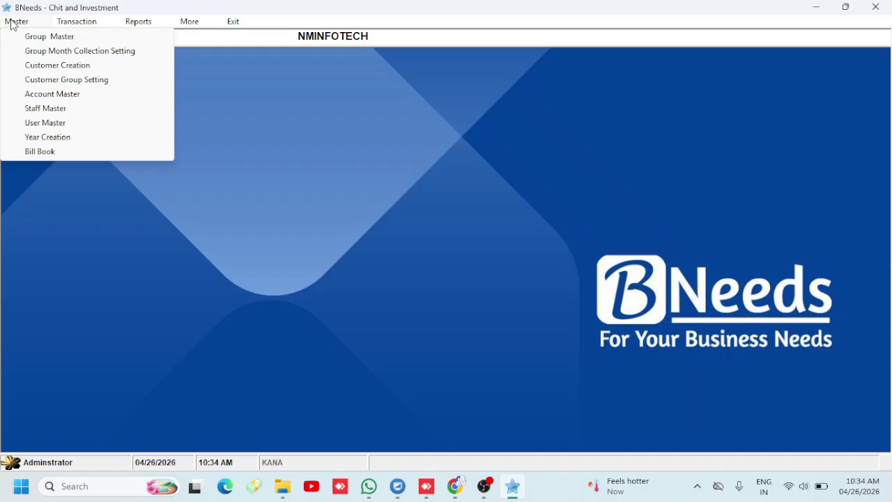
pyautogui.click(32, 52)
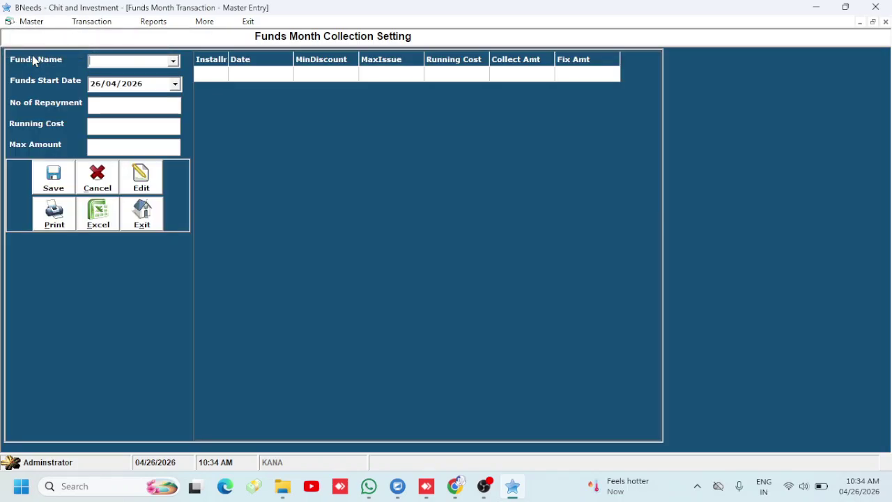
pyautogui.press('Down')
pyautogui.press('Return')
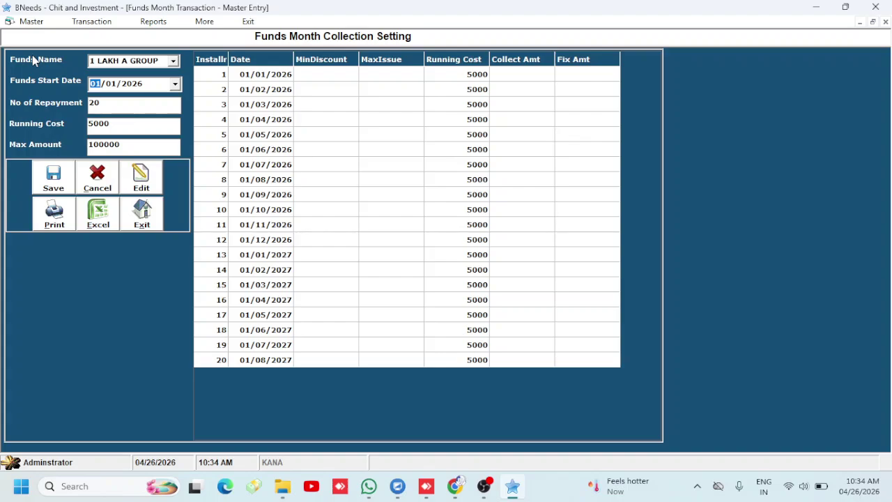
pyautogui.press('Return')
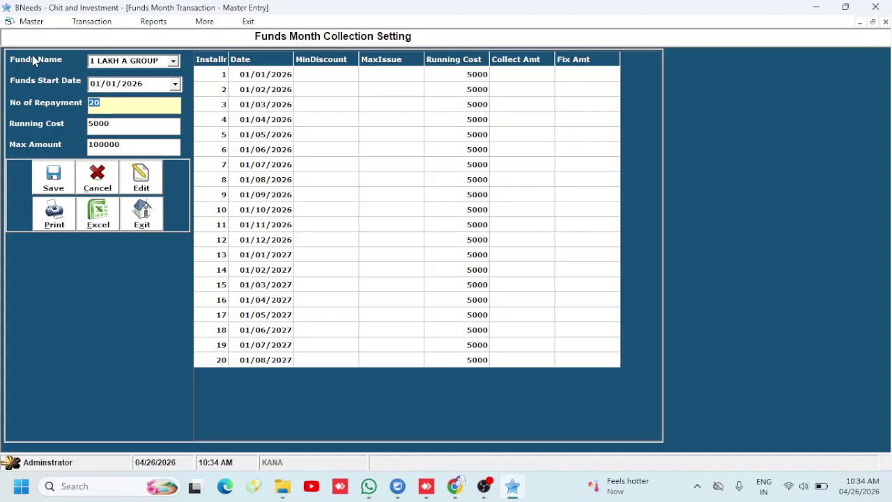
pyautogui.press('Return')
pyautogui.press('Return')
pyautogui.press('Return')
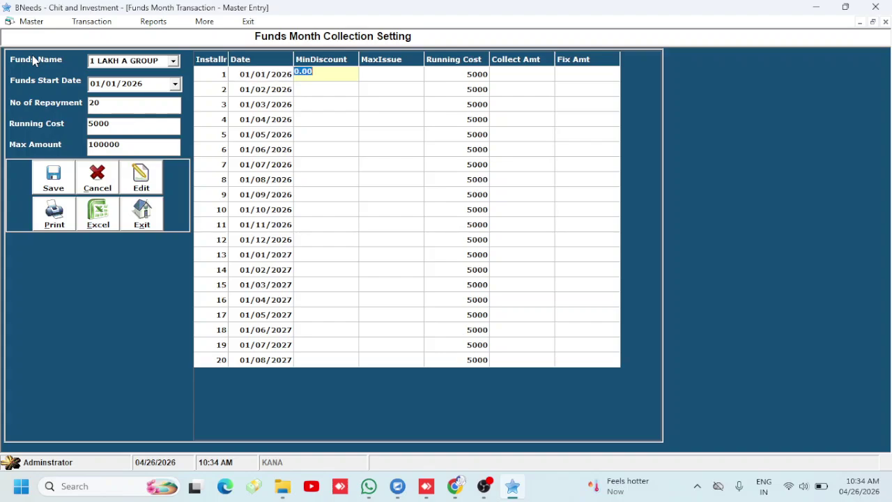
pyautogui.press('Return')
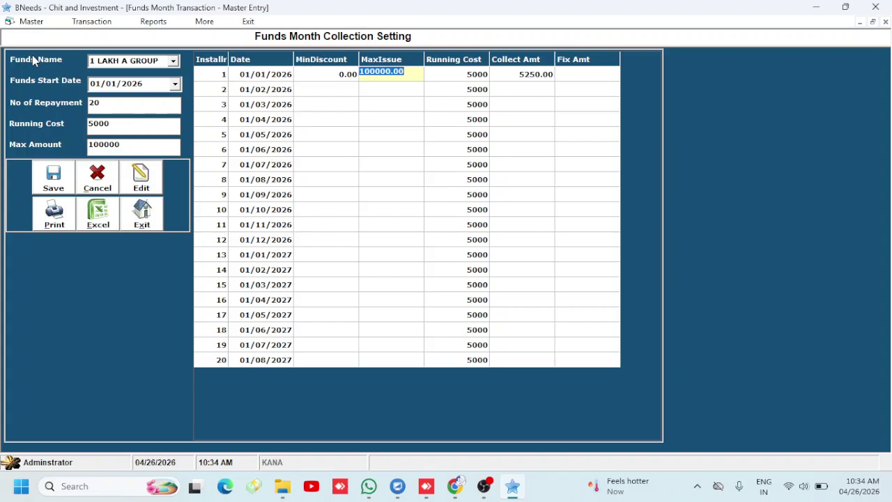
pyautogui.press('Return')
pyautogui.write('00')
pyautogui.press('Return')
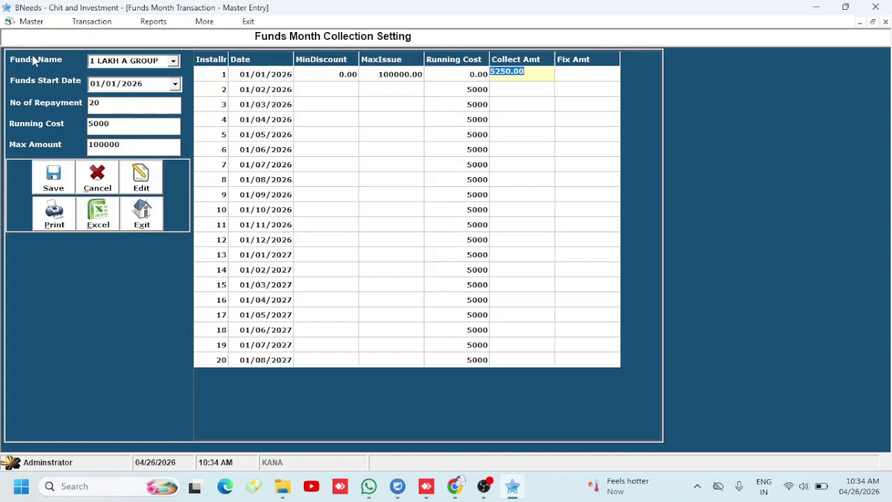
pyautogui.write('5000')
pyautogui.press('Return')
# Enter discounts of 30000, 28000 and 26000 for instalments 2, 3 and 4
pyautogui.press('Return')
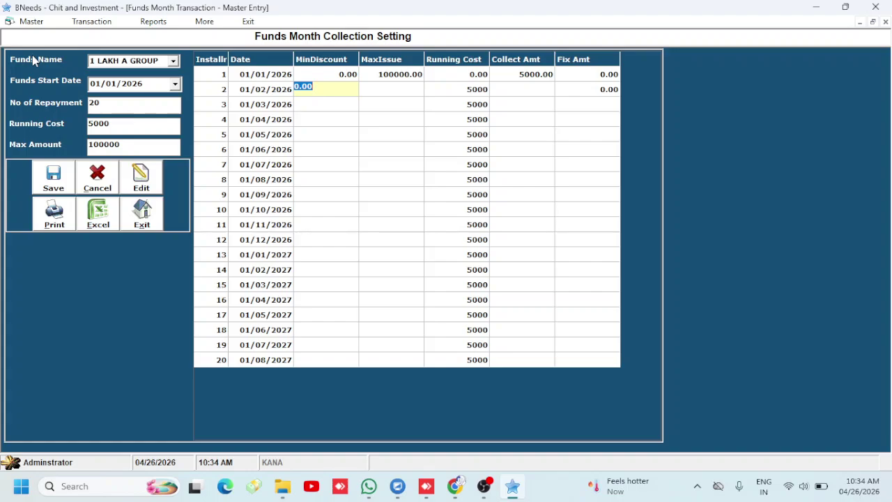
pyautogui.write('30000')
pyautogui.press('BackSpace')
pyautogui.press('Return')
pyautogui.hotkey('shift', 'Tab')
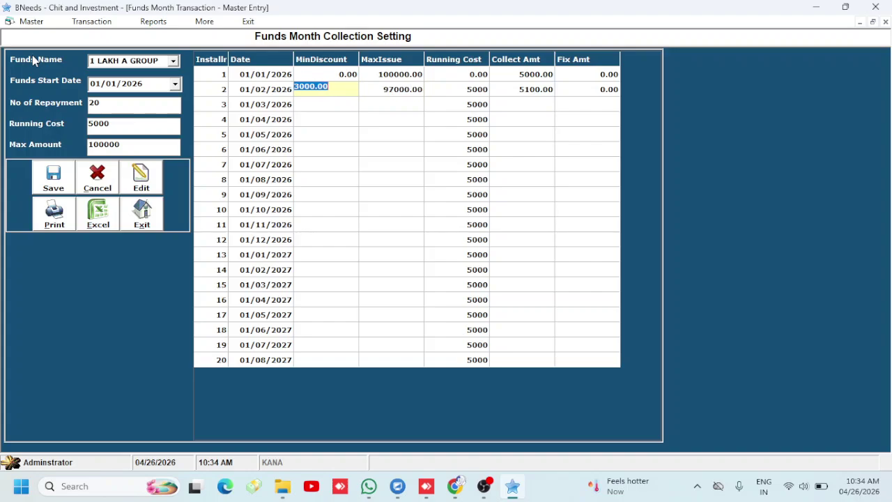
pyautogui.write('30000')
pyautogui.press('Return')
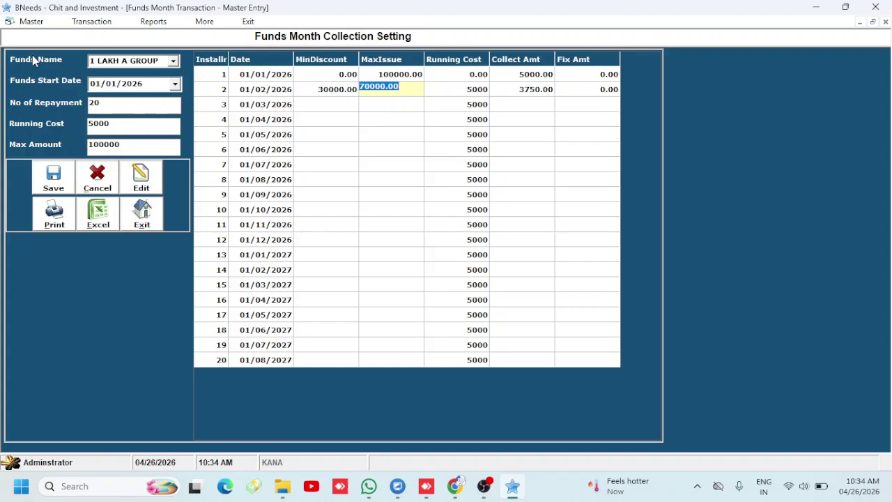
pyautogui.press('Return')
pyautogui.press('Return')
pyautogui.press('Return')
pyautogui.press('Return')
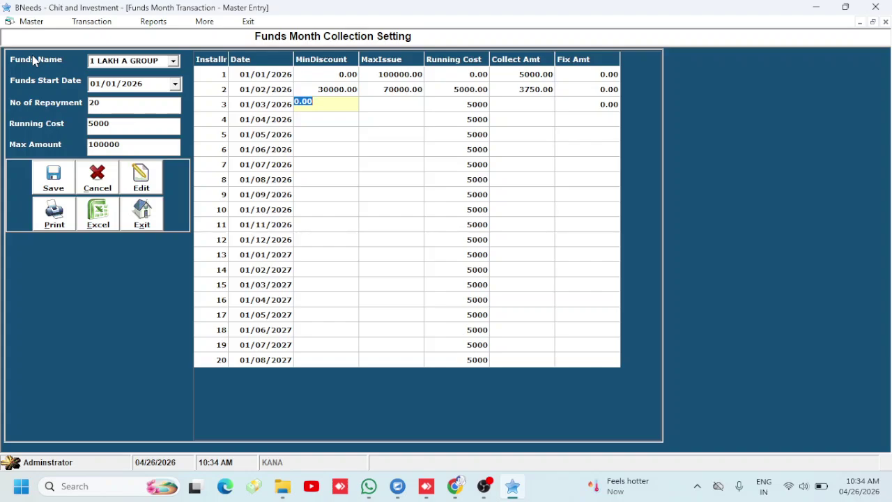
pyautogui.write('28000')
pyautogui.press('Return')
pyautogui.press('Return')
pyautogui.press('Return')
pyautogui.press('Return')
pyautogui.press('Return')
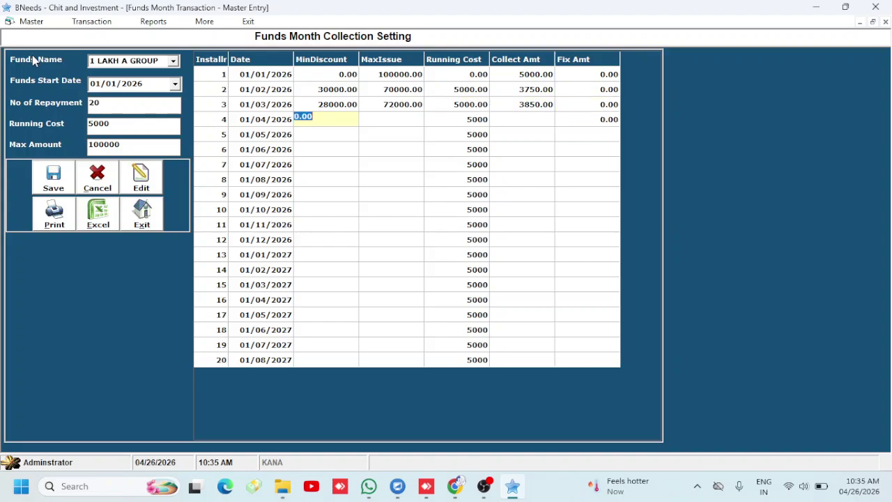
pyautogui.write('26000')
pyautogui.press('Return')
pyautogui.press('Return')
pyautogui.press('Return')
pyautogui.press('Return')
pyautogui.press('Return')
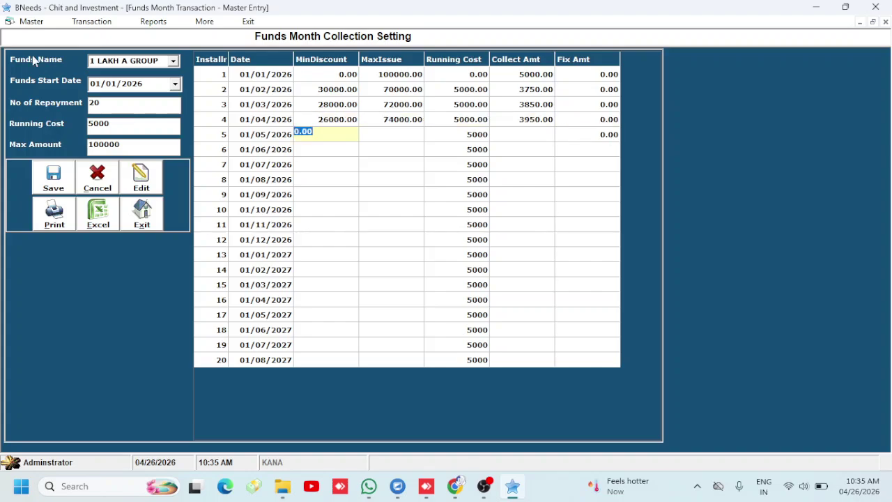
pyautogui.press('Return')
pyautogui.press('Return')
pyautogui.press('Return')
pyautogui.press('Return')
pyautogui.press('Return')
pyautogui.press('Return')
pyautogui.press('Return')
pyautogui.press('Return')
pyautogui.press('Return')
pyautogui.press('Return')
pyautogui.press('Return')
pyautogui.press('Return')
pyautogui.press('Return')
pyautogui.press('Return')
pyautogui.press('Return')
pyautogui.press('Return')
pyautogui.press('Return')
pyautogui.press('Return')
pyautogui.press('Return')
pyautogui.press('Return')
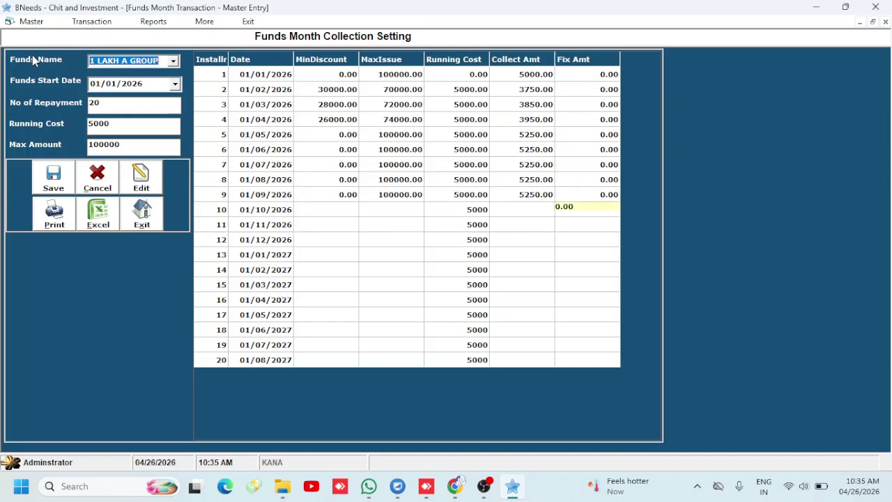
# Accept default values through instalment 20 and save the schedule
pyautogui.press('Return')
pyautogui.press('Return')
pyautogui.press('Return')
pyautogui.press('Return')
pyautogui.press('Return')
pyautogui.press('Return')
pyautogui.press('Return')
pyautogui.press('Return')
pyautogui.press('Return')
pyautogui.press('Return')
pyautogui.press('Return')
pyautogui.press('Return')
pyautogui.press('Return')
pyautogui.press('Return')
pyautogui.press('Return')
pyautogui.press('Return')
pyautogui.press('Return')
pyautogui.press('Return')
pyautogui.press('Return')
pyautogui.press('Return')
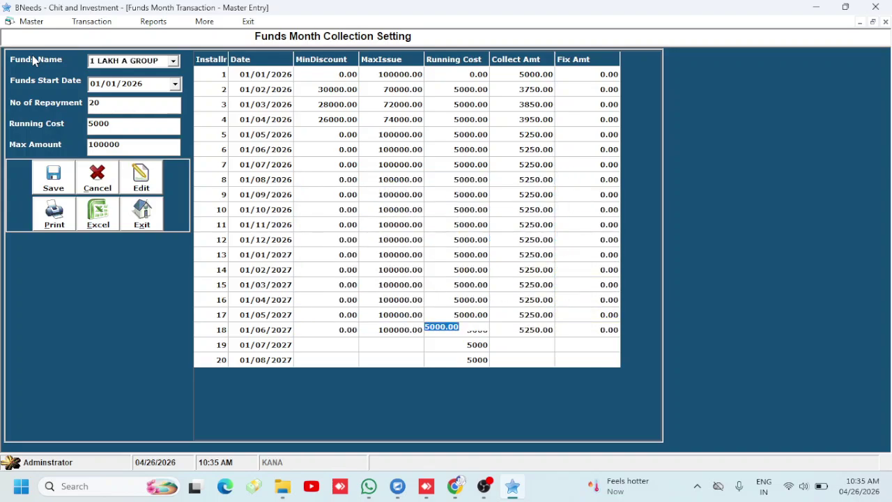
pyautogui.press('Return')
pyautogui.press('Return')
pyautogui.press('Return')
pyautogui.press('Return')
pyautogui.press('Return')
pyautogui.press('Return')
pyautogui.press('Return')
pyautogui.press('Return')
pyautogui.press('Return')
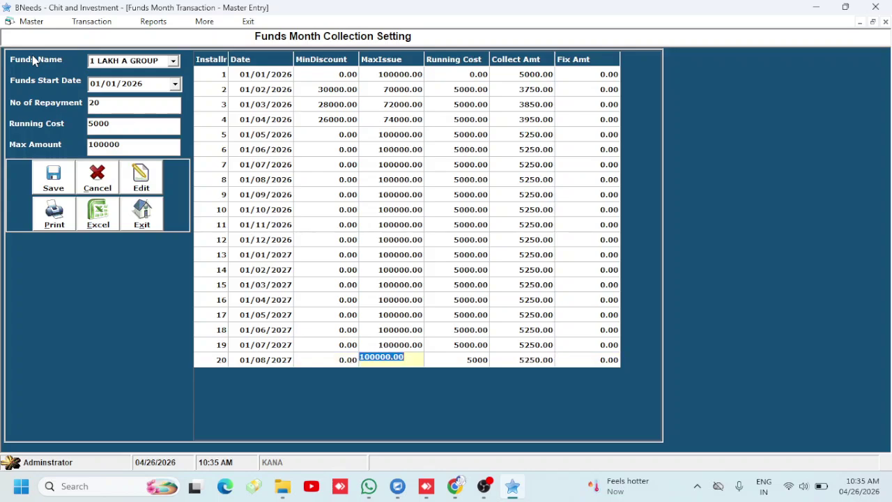
pyautogui.press('Return')
pyautogui.press('Return')
pyautogui.press('Return')
pyautogui.press('Return')
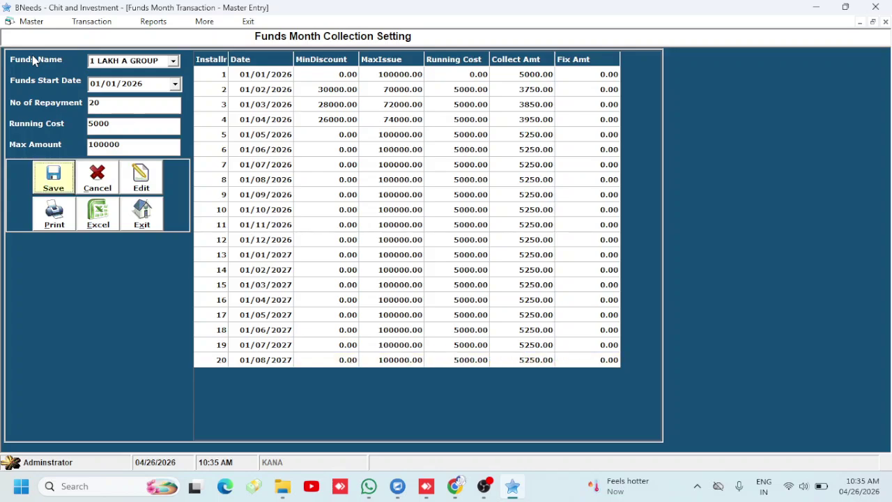
pyautogui.press('Return')
pyautogui.press('Return')
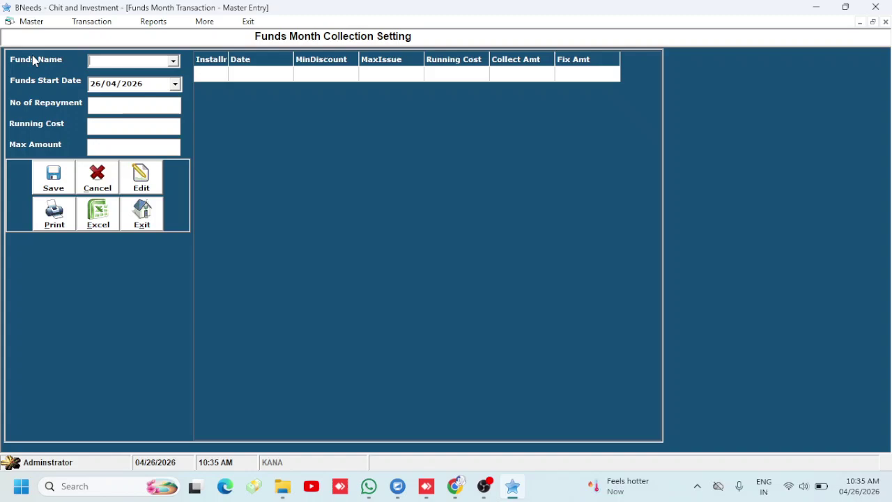
# Reload 1 LAKH A GROUP's schedule, set instalment 3's collect amount to 3850.00, and exit the form
pyautogui.press('Down')
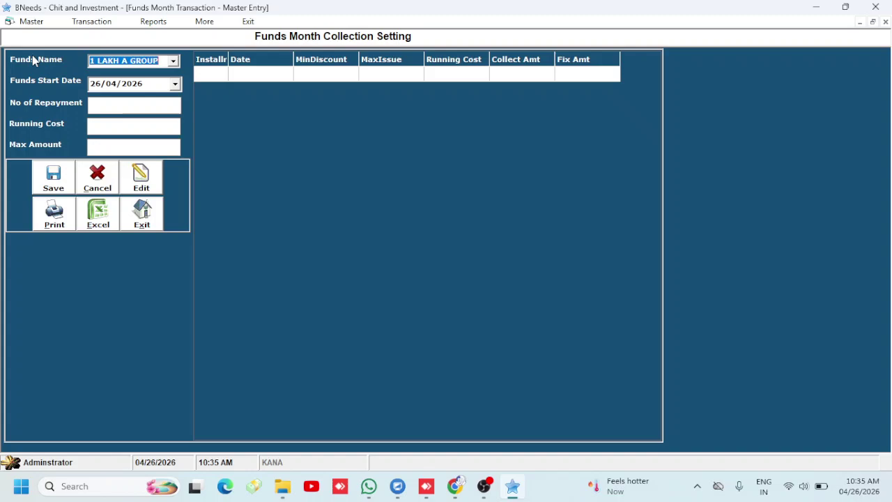
pyautogui.press('Return')
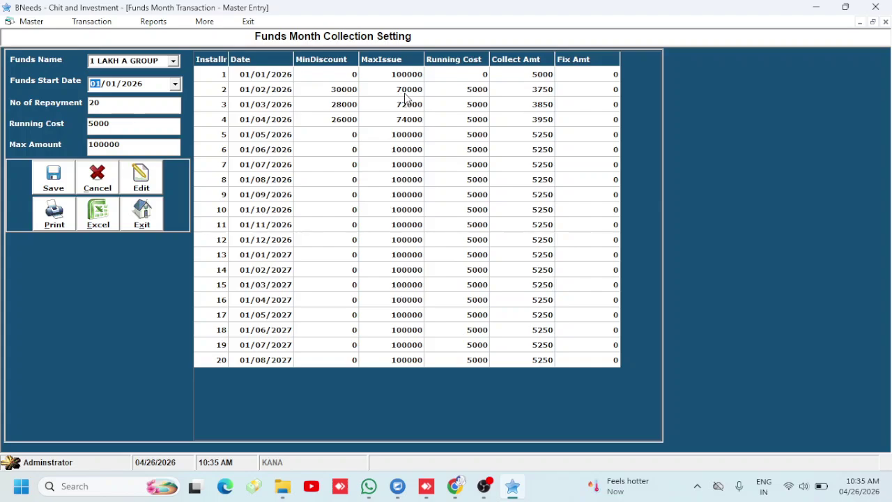
pyautogui.click(531, 91)
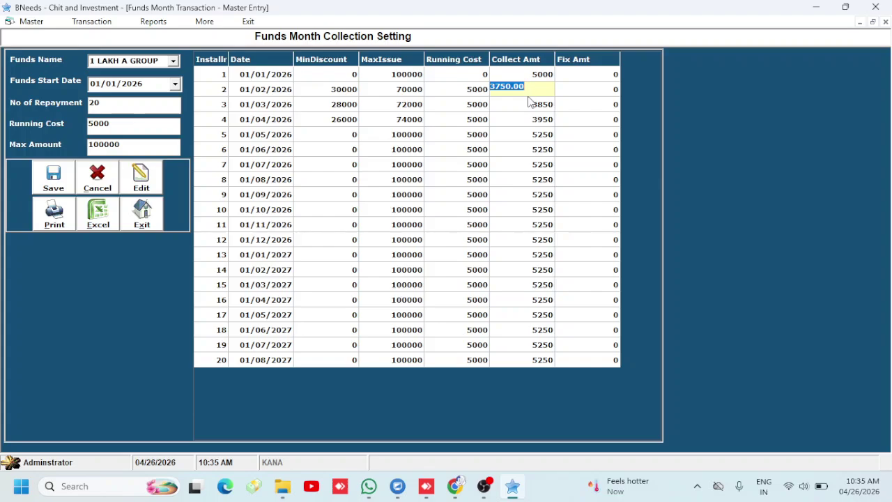
pyautogui.click(526, 103)
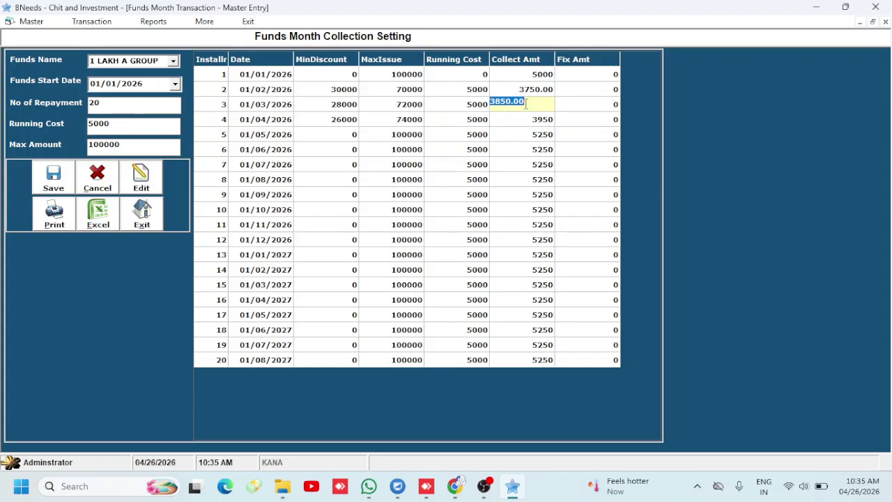
pyautogui.click(141, 213)
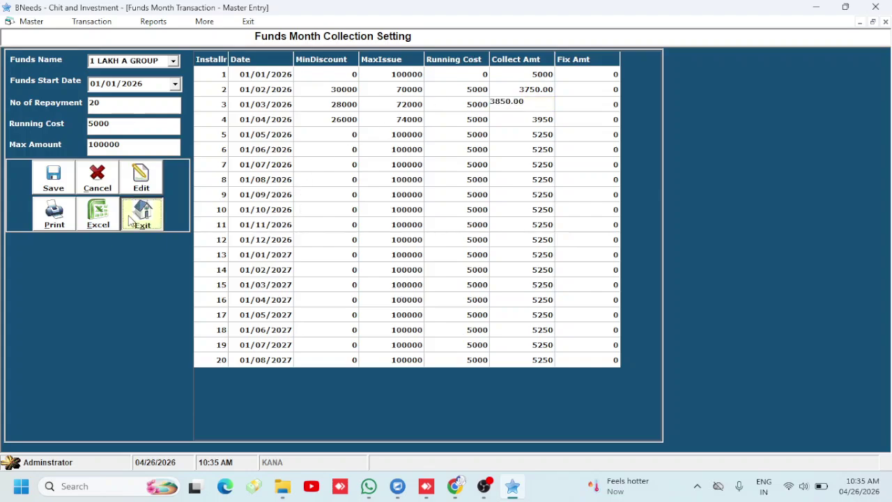
pyautogui.click(17, 24)
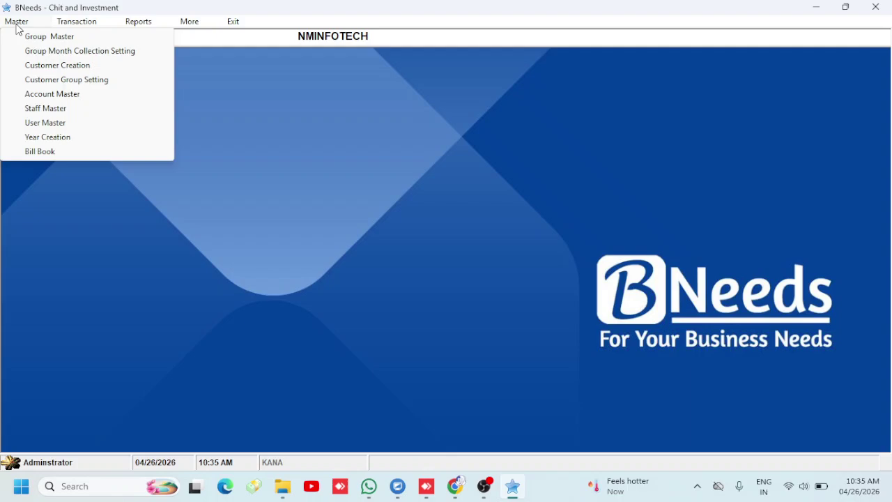
# Create customers KANNAN and NMS CHIT COMPANY in Customer Creation
pyautogui.click(28, 65)
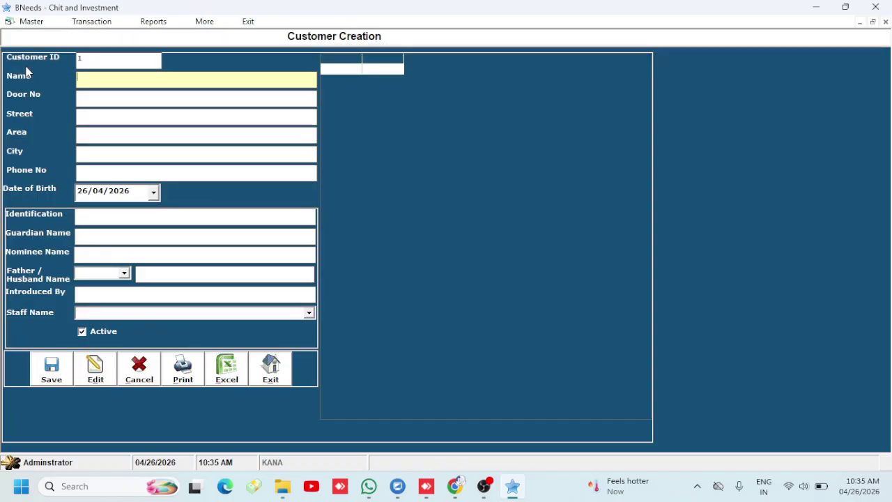
pyautogui.write('KANNAN')
pyautogui.press('Return')
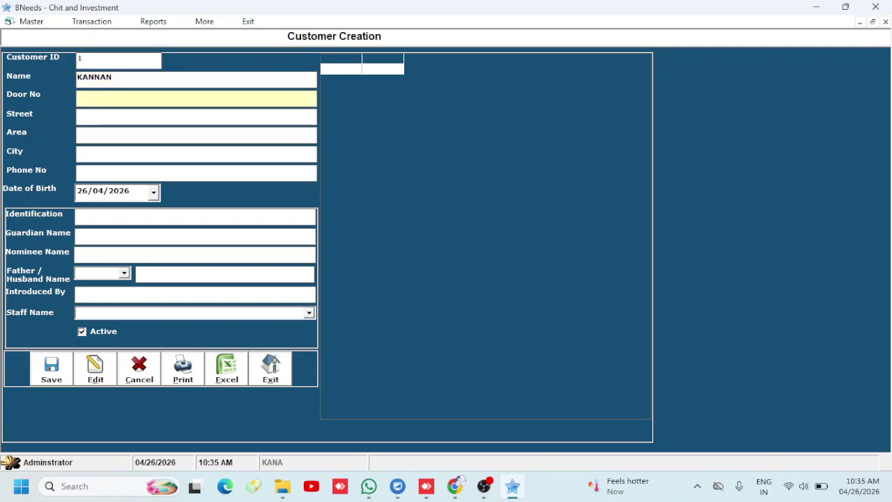
pyautogui.press('Return')
pyautogui.press('Return')
pyautogui.press('Return')
pyautogui.press('Return')
pyautogui.press('Return')
pyautogui.press('Return')
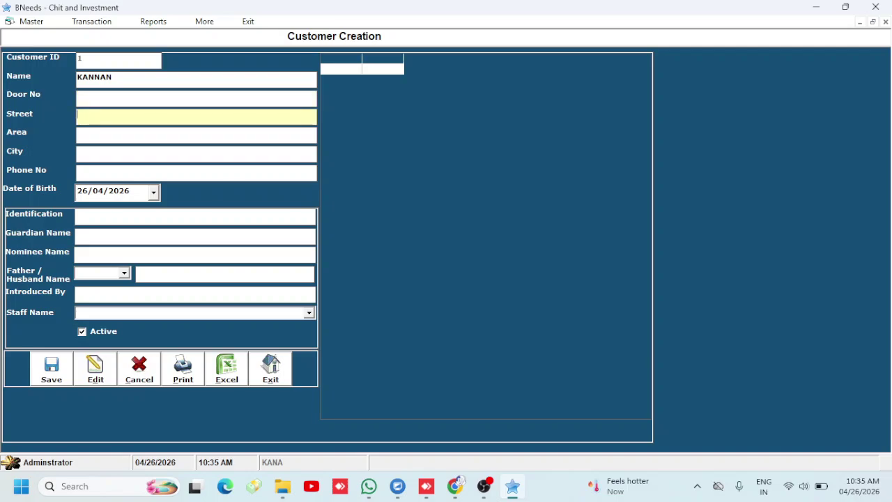
pyautogui.press('Return')
pyautogui.press('Return')
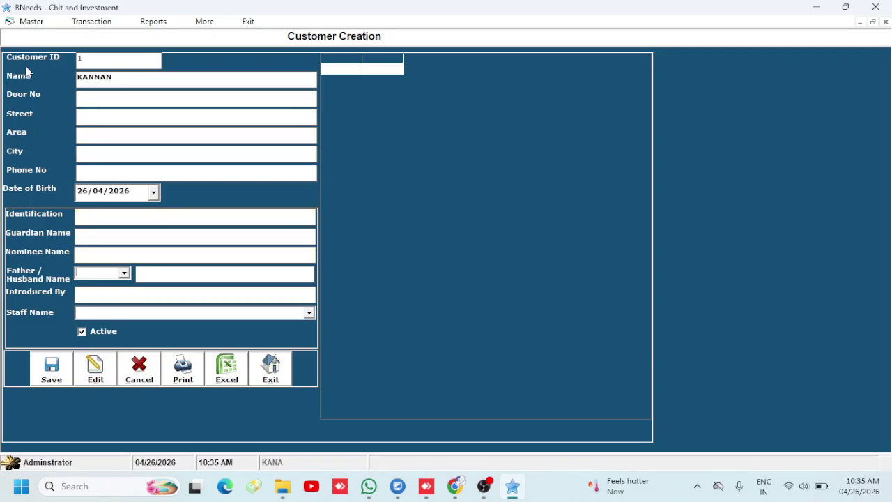
pyautogui.press('Return')
pyautogui.press('Return')
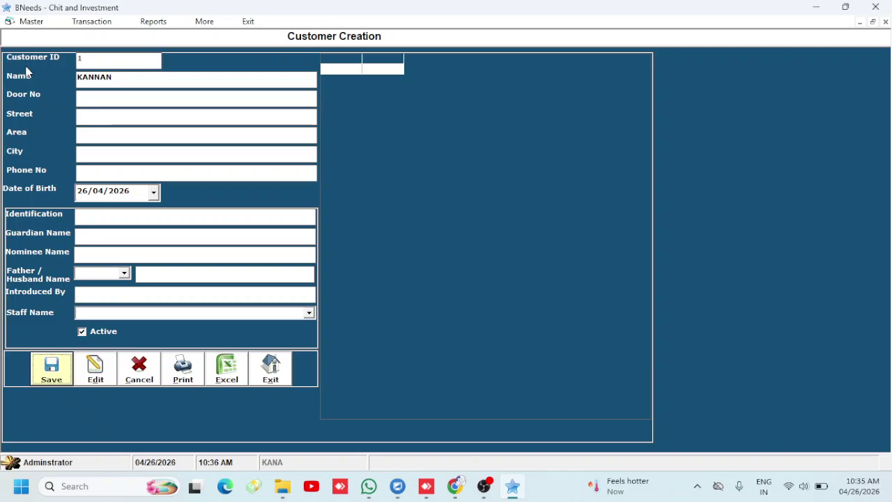
pyautogui.press('Return')
pyautogui.press('Return')
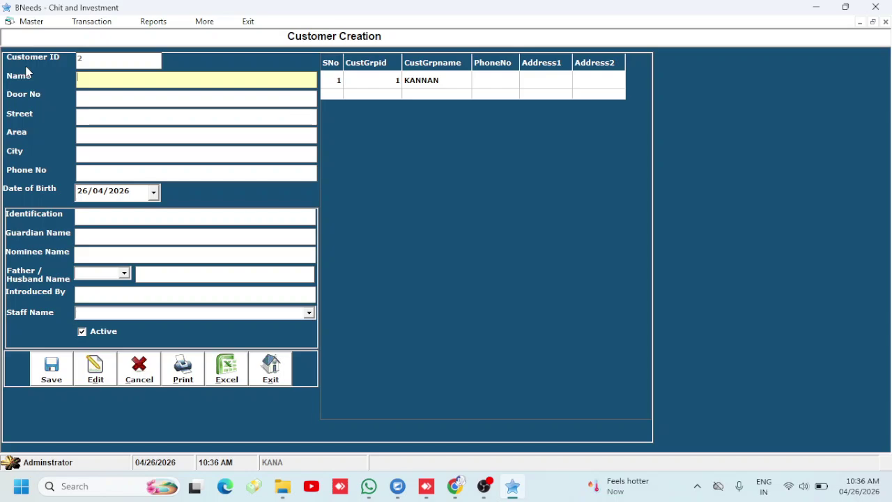
pyautogui.write('NMS CHIT COMPANY')
pyautogui.press('Return')
pyautogui.press('Return')
pyautogui.press('Return')
pyautogui.press('Return')
pyautogui.press('Return')
pyautogui.press('Return')
pyautogui.press('Return')
pyautogui.press('Return')
pyautogui.press('Return')
pyautogui.press('Return')
pyautogui.press('Return')
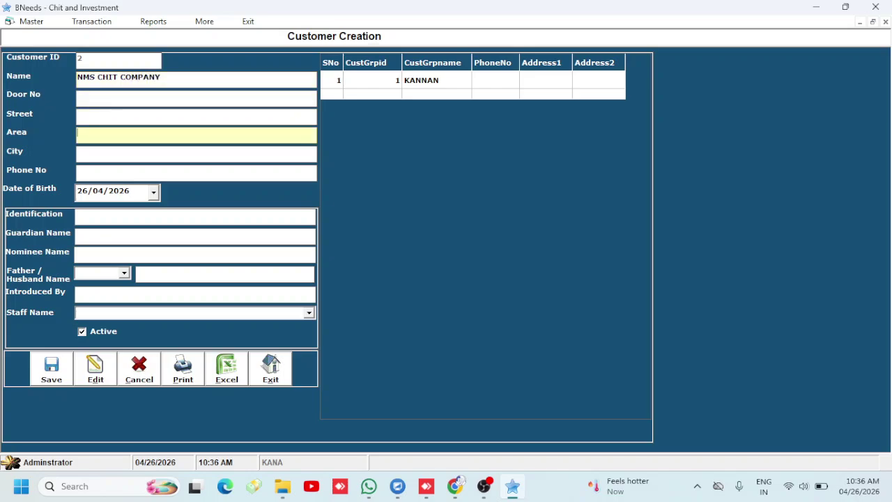
pyautogui.press('Return')
pyautogui.press('Return')
pyautogui.press('Return')
pyautogui.press('Return')
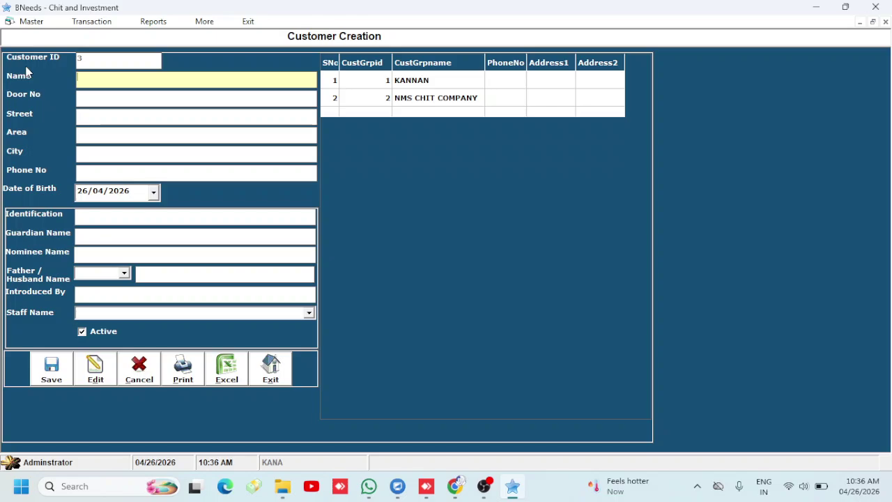
# Add customers RAMPRASATH and SELVA, then close the customer creation form
pyautogui.write('RAMPRASATH')
pyautogui.press('Return')
pyautogui.press('Return')
pyautogui.press('Return')
pyautogui.press('Return')
pyautogui.press('Return')
pyautogui.press('Return')
pyautogui.press('Return')
pyautogui.press('Return')
pyautogui.press('Return')
pyautogui.press('Return')
pyautogui.press('Return')
pyautogui.press('Return')
pyautogui.press('Return')
pyautogui.press('Return')
pyautogui.press('Return')
pyautogui.press('Return')
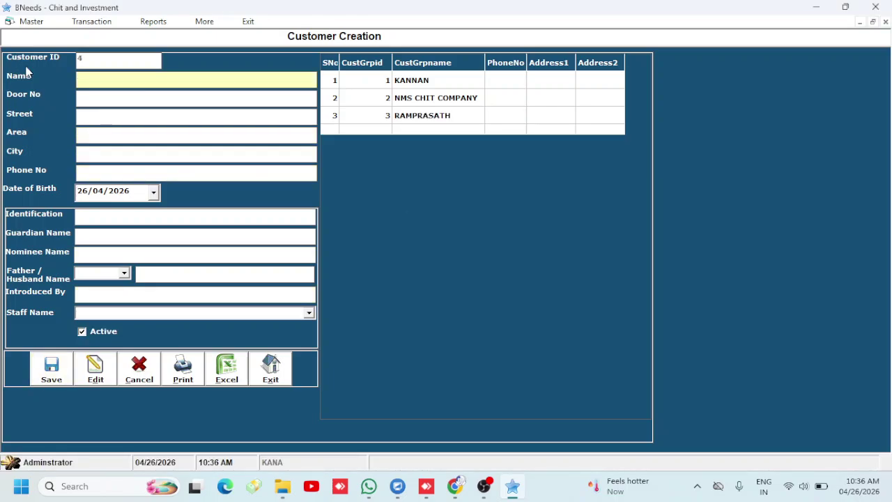
pyautogui.write('SELVA')
pyautogui.press('Tab')
pyautogui.press('Tab')
pyautogui.press('Tab')
pyautogui.press('Tab')
pyautogui.press('Tab')
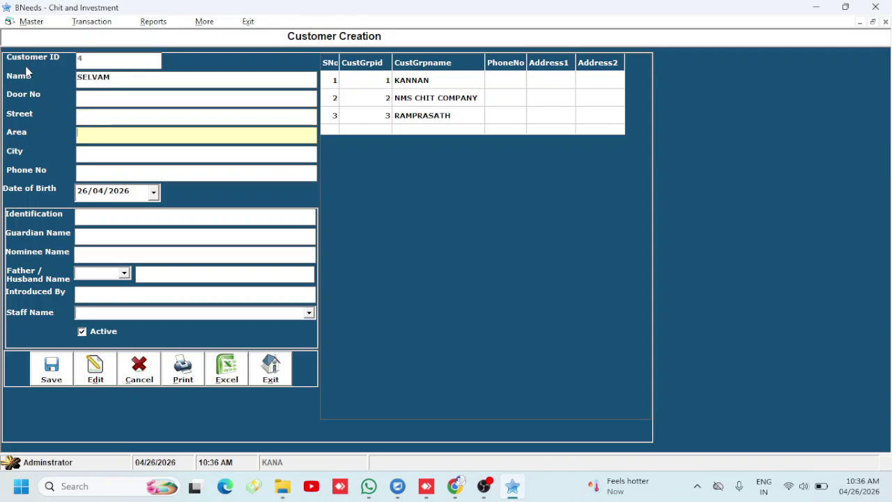
pyautogui.press('Tab')
pyautogui.press('Return')
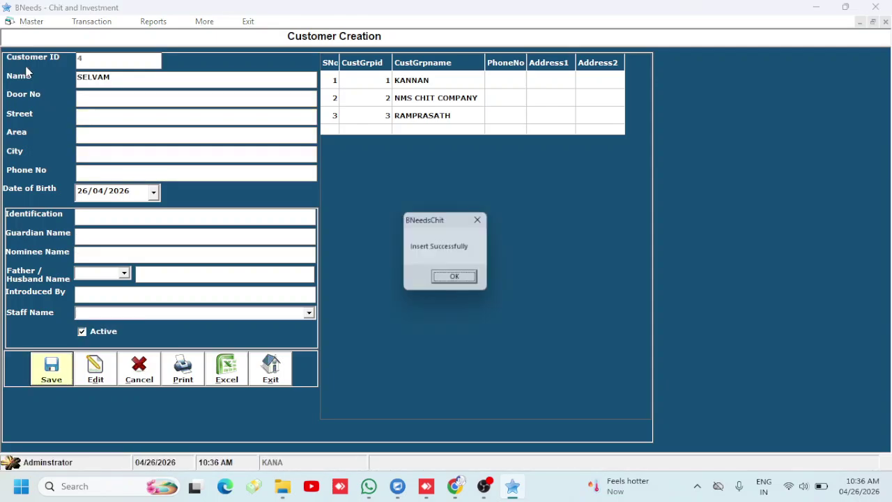
pyautogui.press('Return')
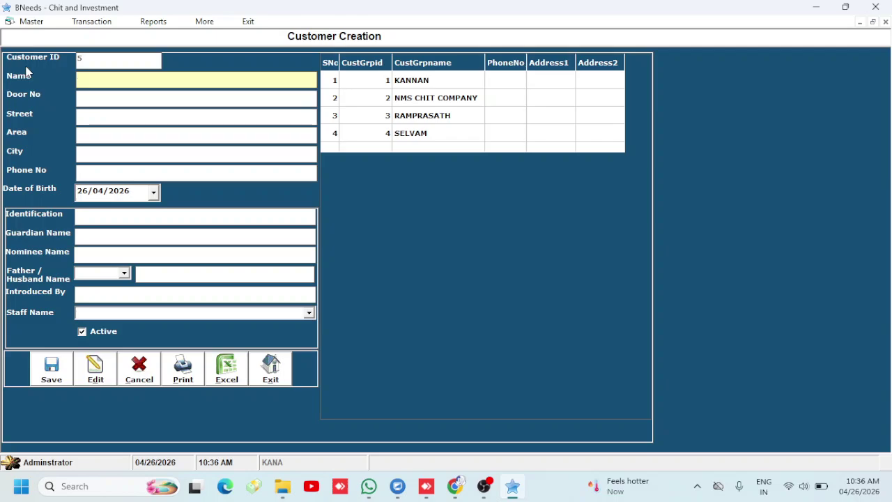
pyautogui.click(282, 375)
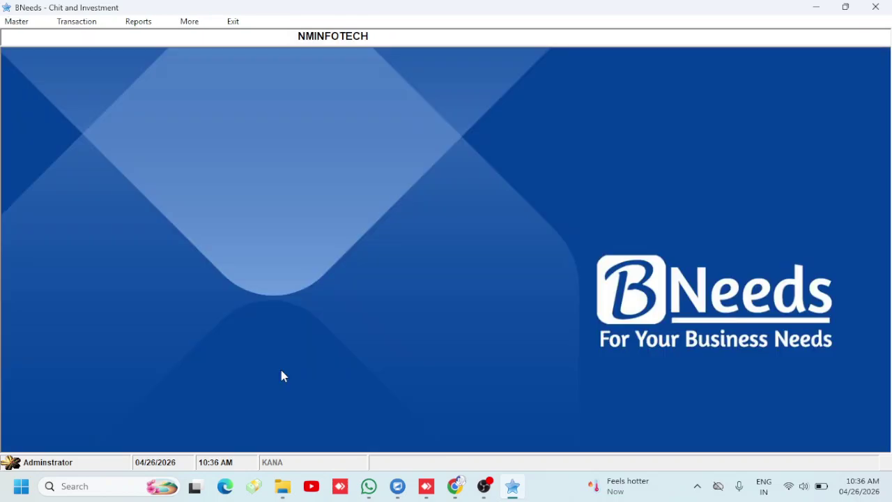
pyautogui.click(14, 21)
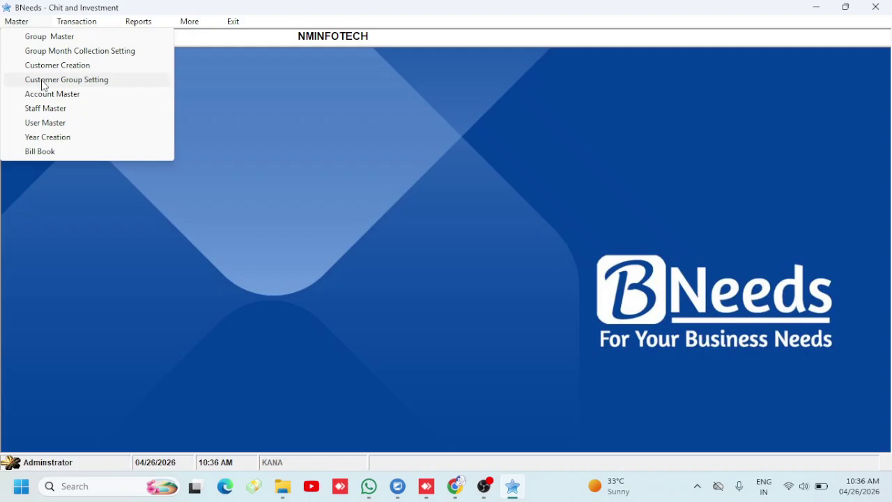
# Enroll NMS CHIT COMPANY as a member of 1 LAKH A GROUP
pyautogui.click(41, 80)
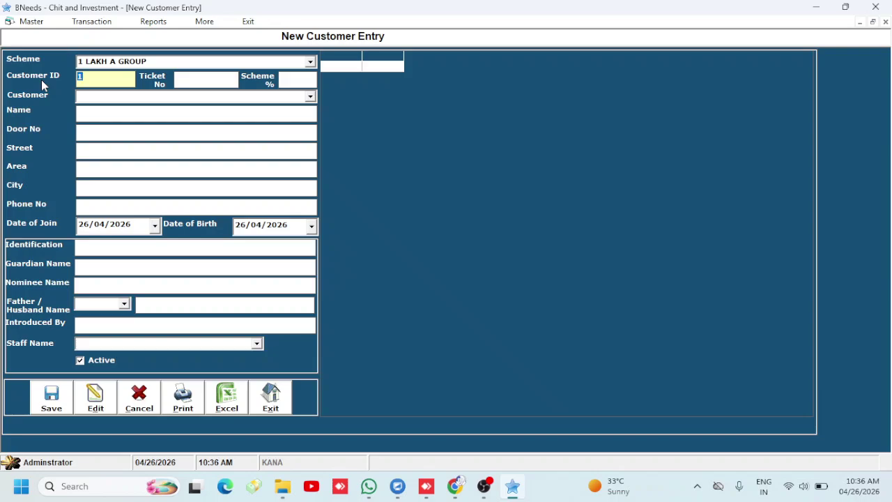
pyautogui.press('Tab')
pyautogui.press('Tab')
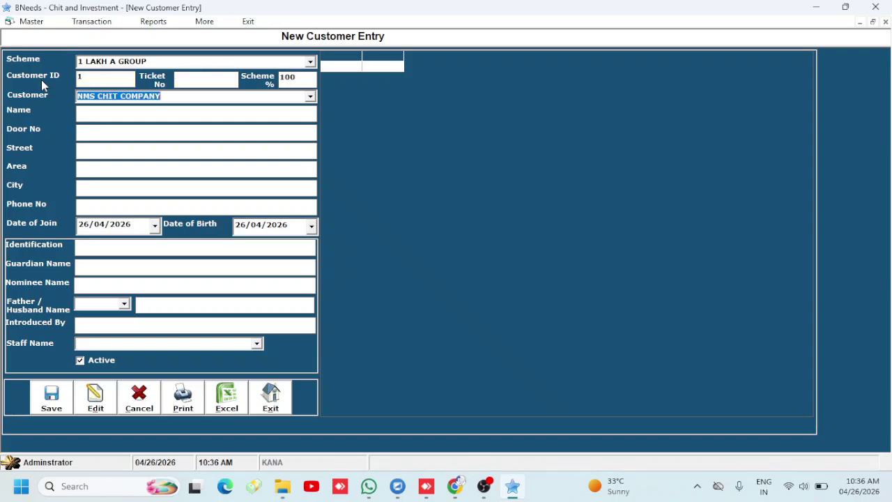
pyautogui.press('Tab')
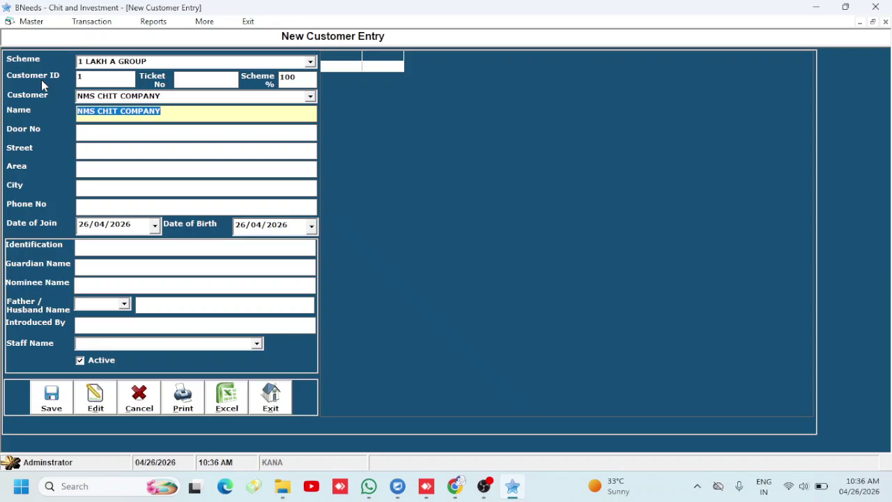
pyautogui.press('Tab')
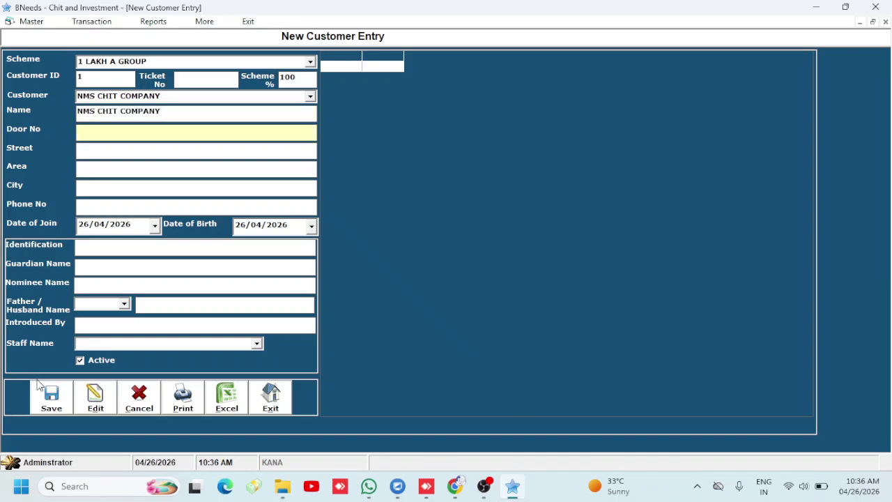
pyautogui.click(42, 395)
pyautogui.press('Return')
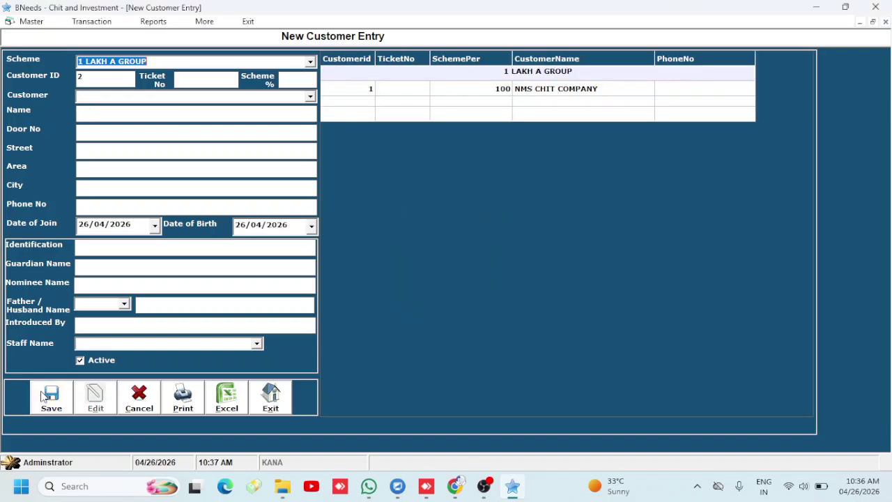
# Add a second group member with ticket number 2 and scheme percentage 100
pyautogui.press('Tab')
pyautogui.press('Tab')
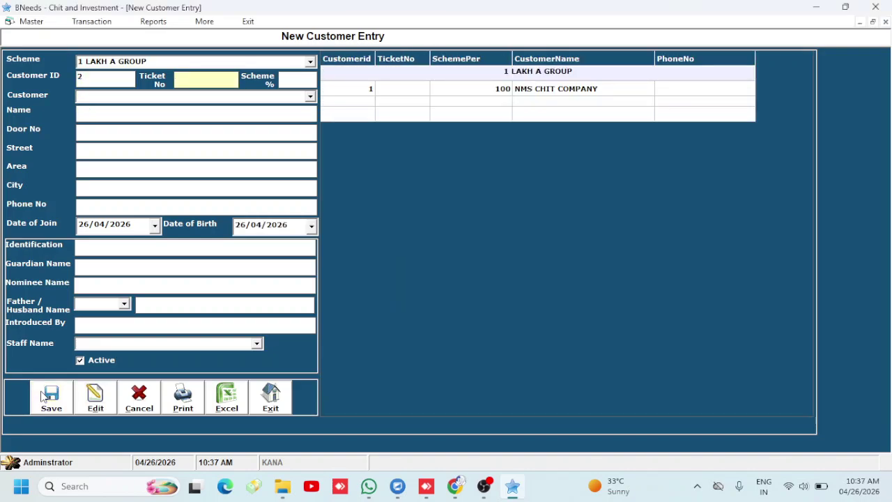
pyautogui.press('Tab')
pyautogui.hotkey('shift', 'Tab')
pyautogui.write('2')
pyautogui.press('Tab')
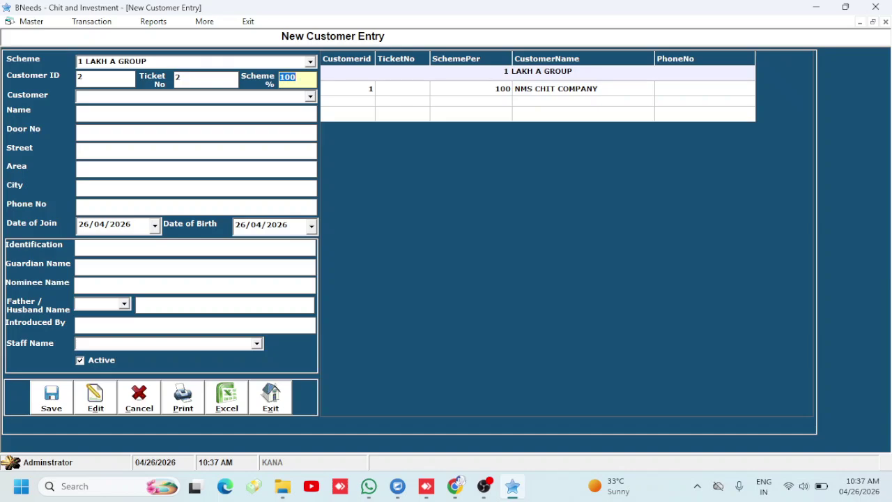
pyautogui.write('5')
pyautogui.press('BackSpace')
pyautogui.write('100')
pyautogui.press('BackSpace')
pyautogui.press('BackSpace')
pyautogui.press('BackSpace')
pyautogui.write('50')
pyautogui.press('BackSpace')
pyautogui.press('BackSpace')
pyautogui.write('100')
pyautogui.press('Tab')
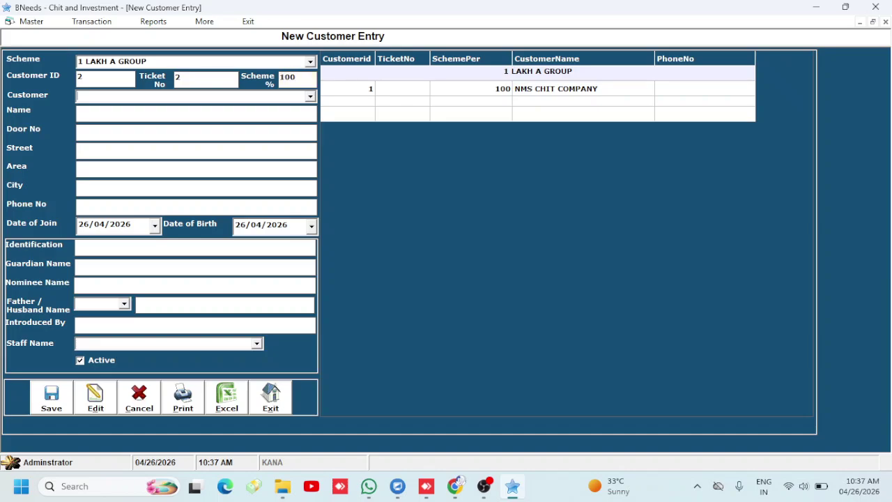
pyautogui.press('Down')
pyautogui.press('Down')
pyautogui.press('Tab')
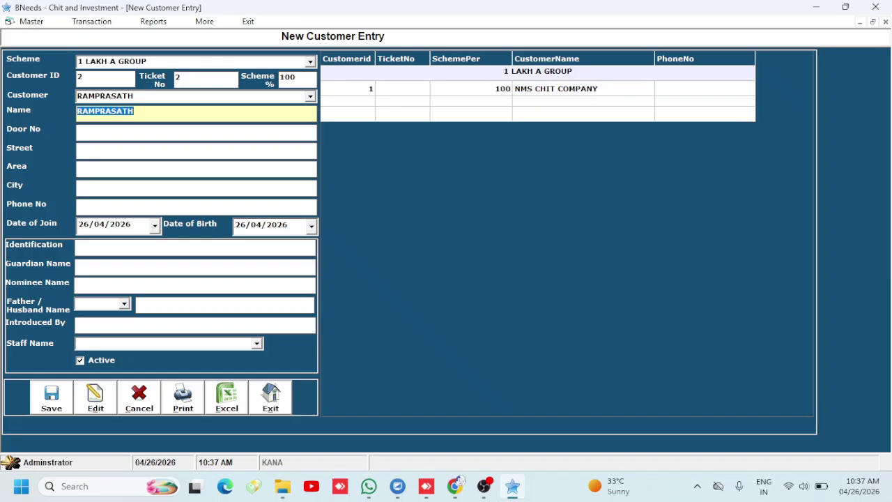
pyautogui.click(50, 399)
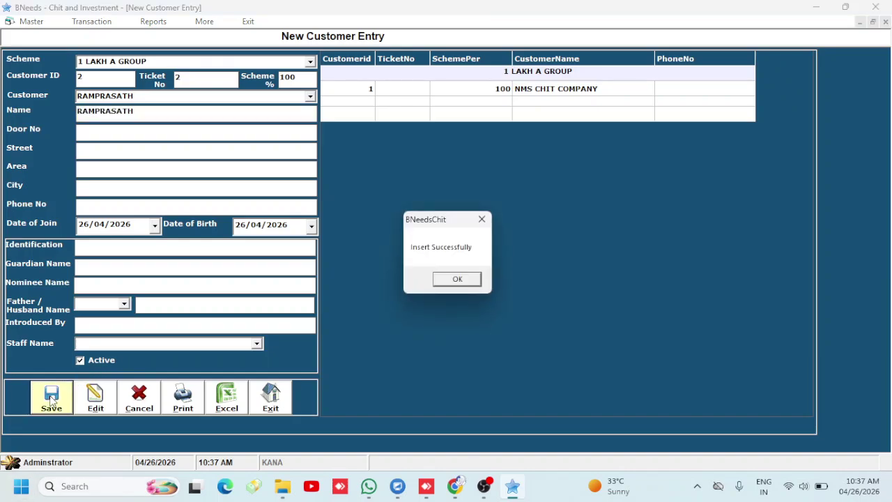
pyautogui.press('Return')
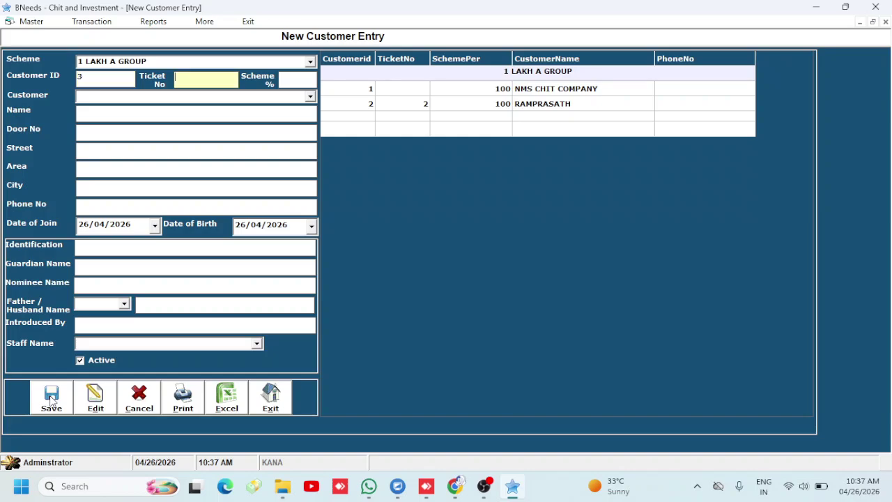
# Add the third and fourth customers to the group and close the entry form
pyautogui.press('Tab')
pyautogui.press('Tab')
pyautogui.press('Down')
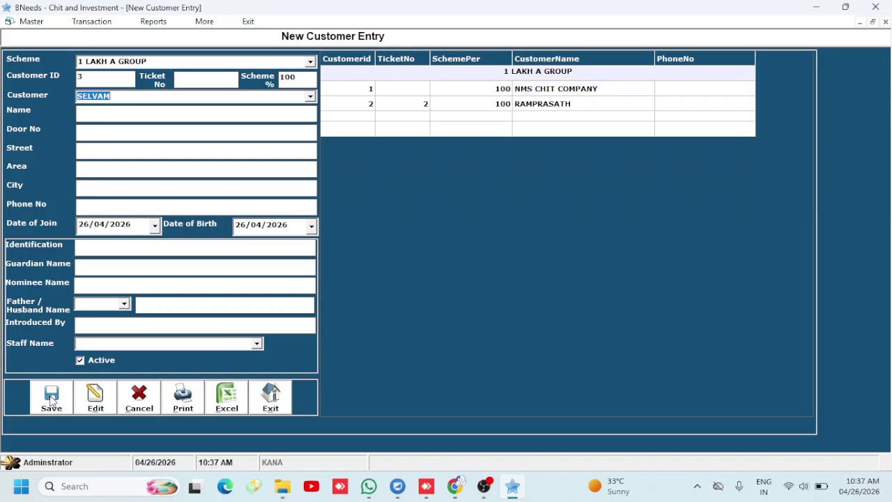
pyautogui.press('Tab')
pyautogui.press('BackSpace')
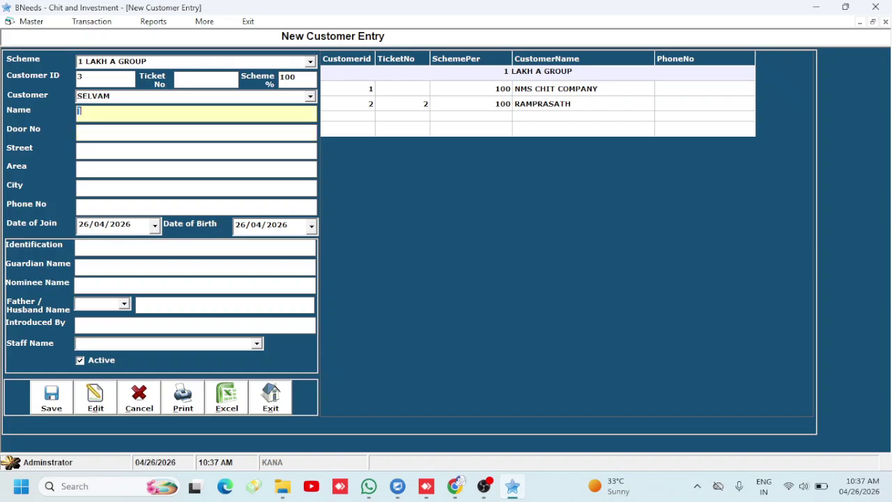
pyautogui.hotkey('shift', 'Tab')
pyautogui.press('Tab')
pyautogui.press('Tab')
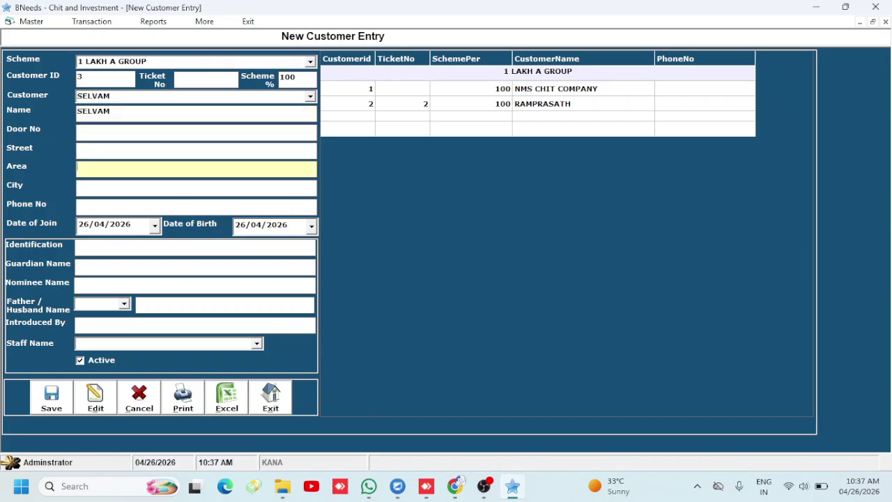
pyautogui.click(59, 409)
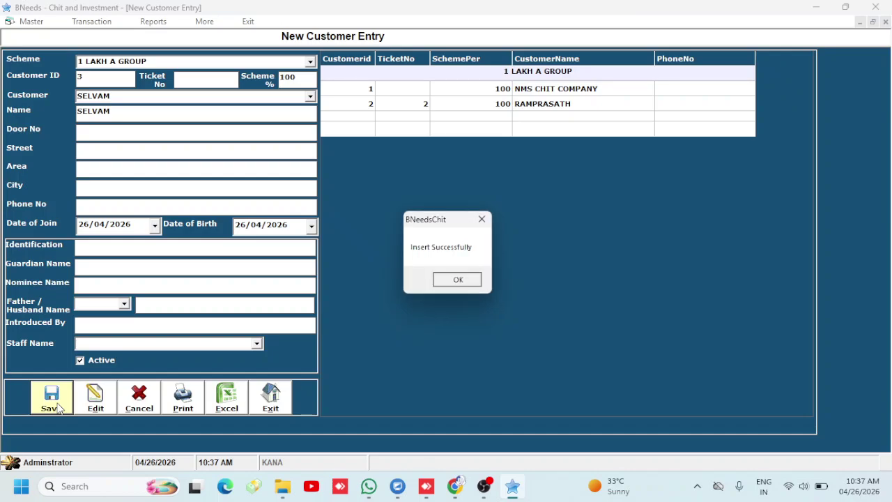
pyautogui.press('Return')
pyautogui.press('Tab')
pyautogui.press('Tab')
pyautogui.press('Tab')
pyautogui.press('Tab')
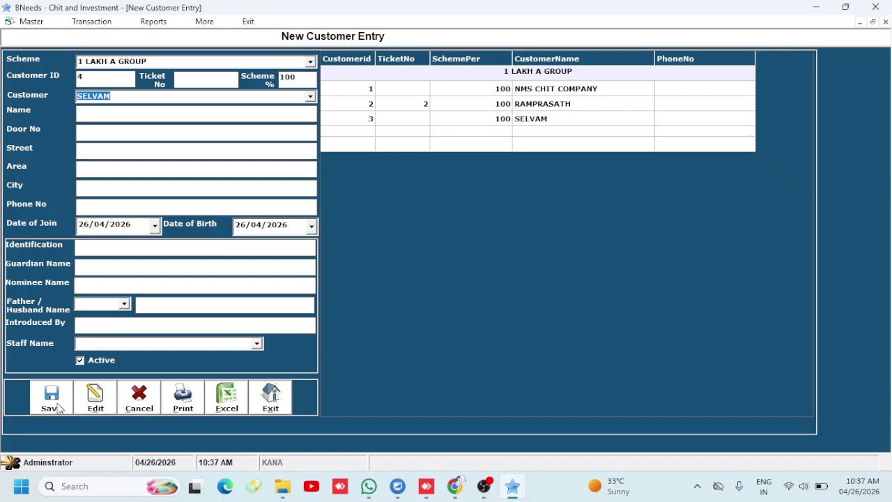
pyautogui.press('Up')
pyautogui.press('Up')
pyautogui.press('Tab')
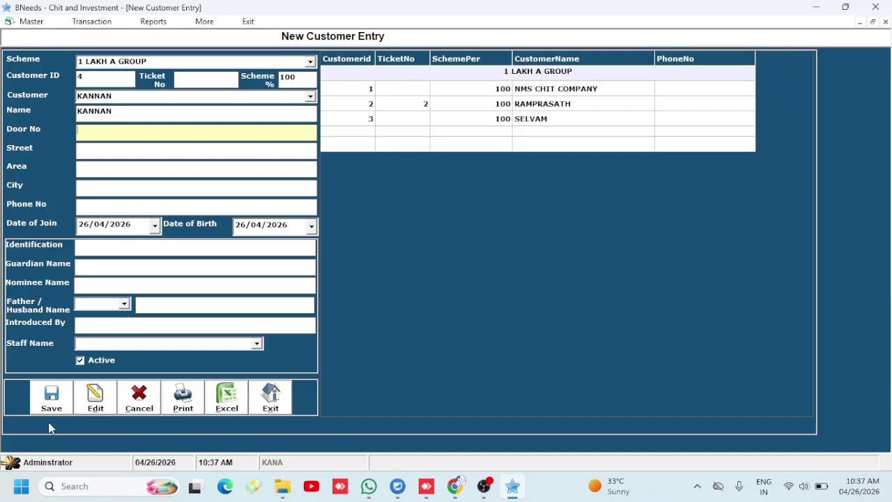
pyautogui.click(50, 408)
pyautogui.press('Return')
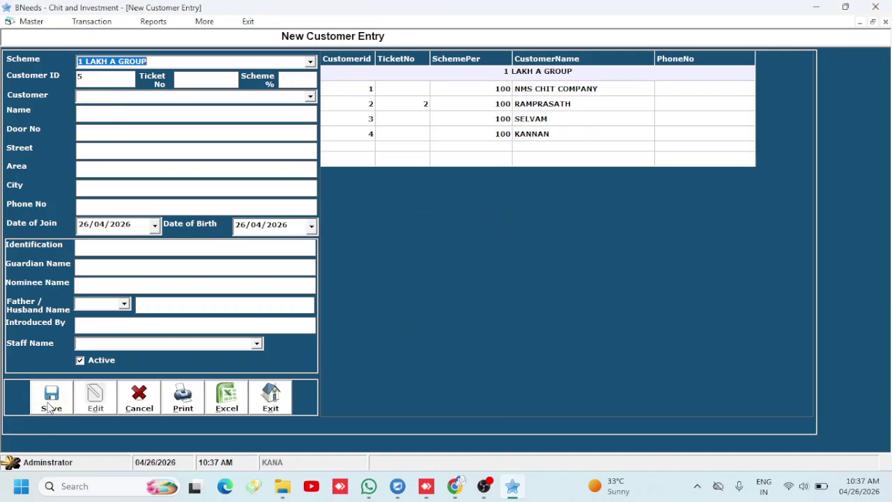
pyautogui.click(271, 396)
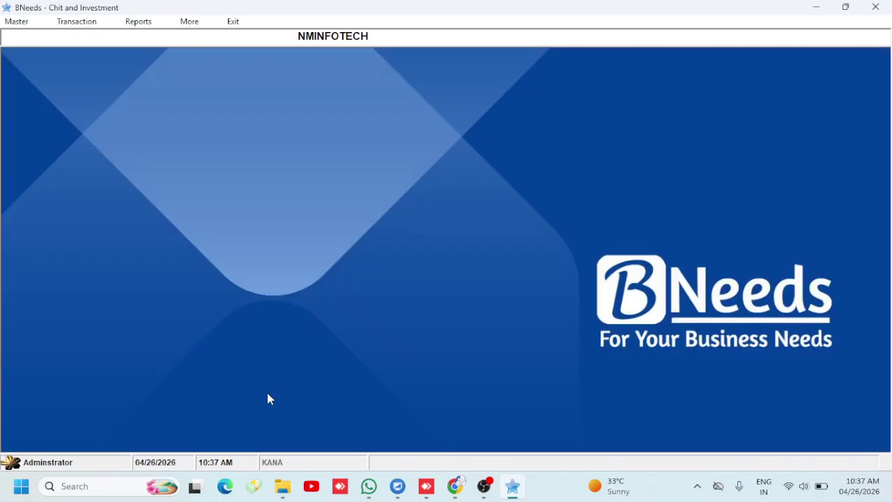
# Start a Monthly Collection Detail for 1 LAKH A GROUP instalment 1 with final issue 100000
pyautogui.click(12, 22)
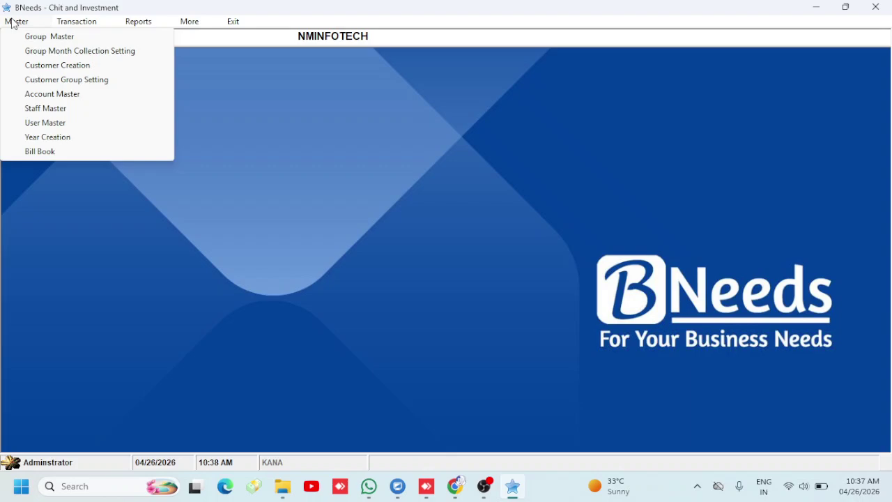
pyautogui.moveTo(63, 28)
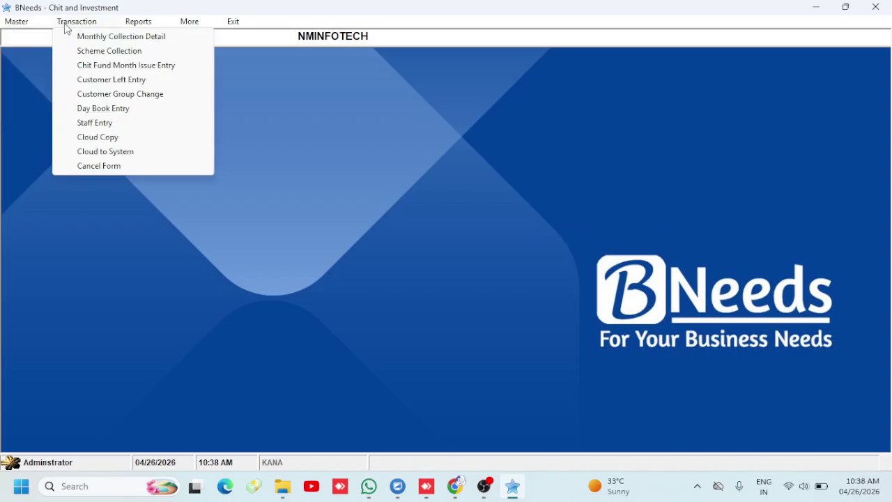
pyautogui.click(80, 43)
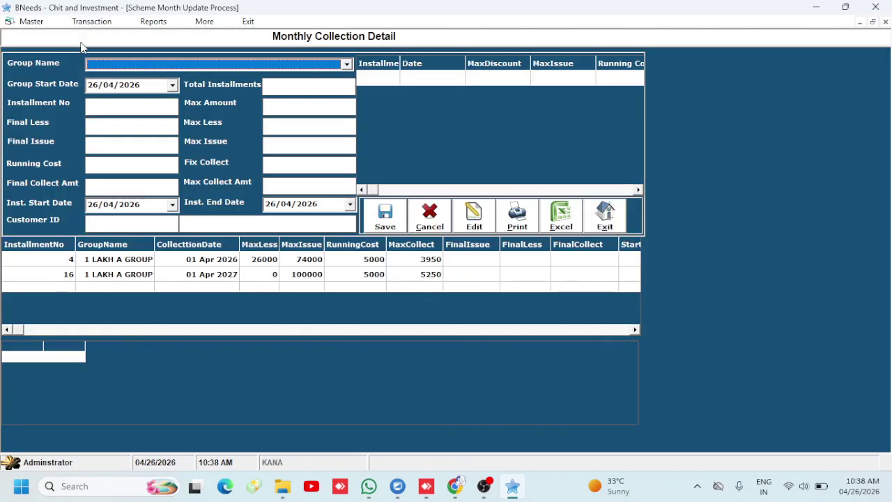
pyautogui.press('Down')
pyautogui.press('Tab')
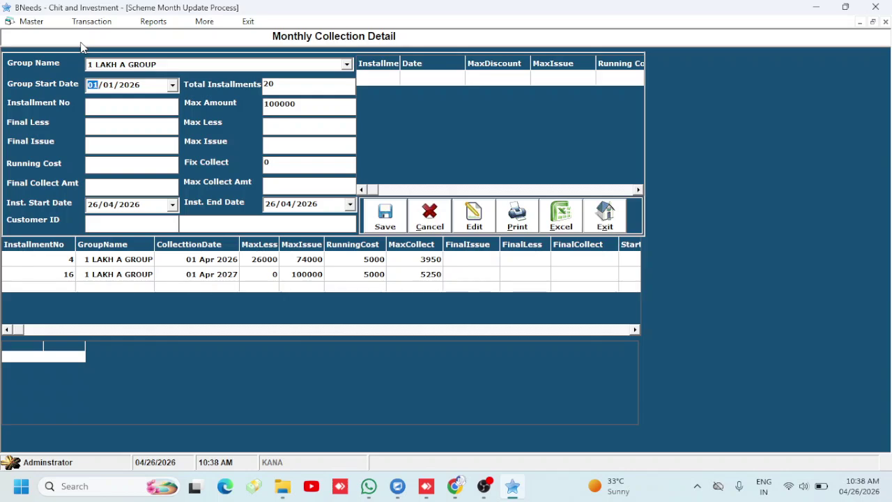
pyautogui.press('Tab')
pyautogui.write('1')
pyautogui.press('Tab')
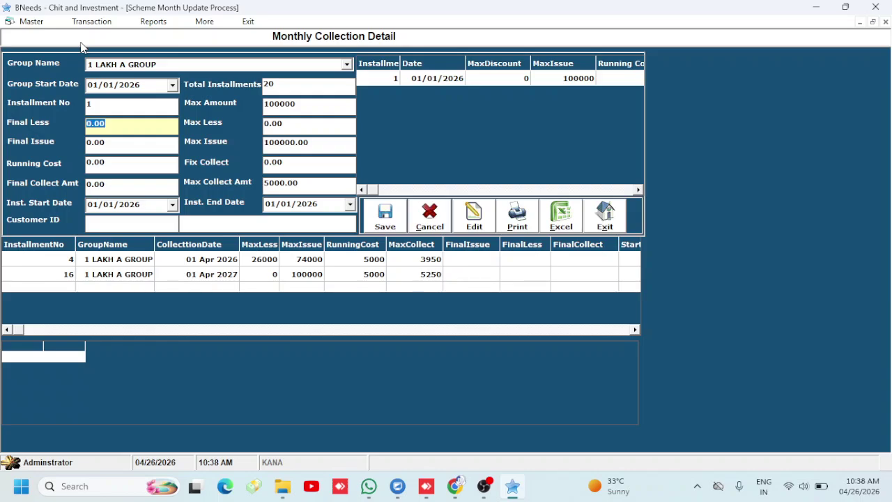
pyautogui.press('Tab')
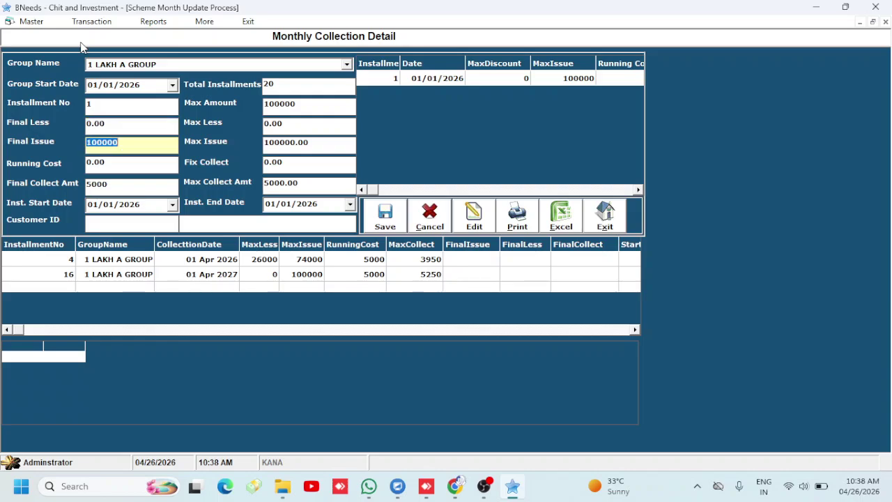
pyautogui.press('Tab')
pyautogui.press('Tab')
pyautogui.press('Tab')
pyautogui.press('Tab')
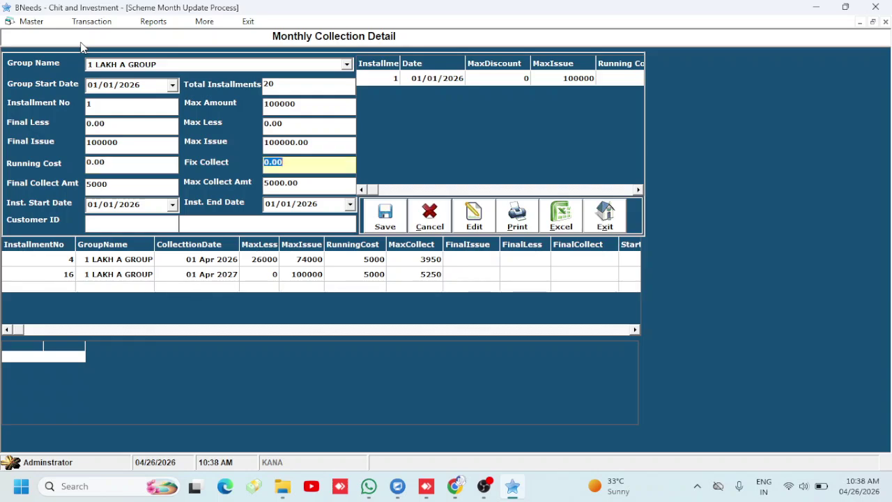
pyautogui.press('Tab')
pyautogui.press('Tab')
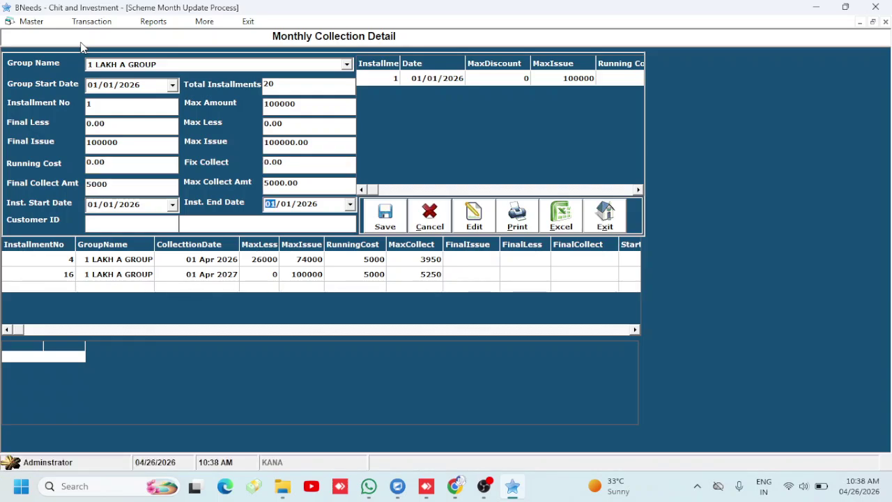
# Assign NMS CHIT COMPANY as the fund recipient, save without sending an SMS, and close
pyautogui.write('NM')
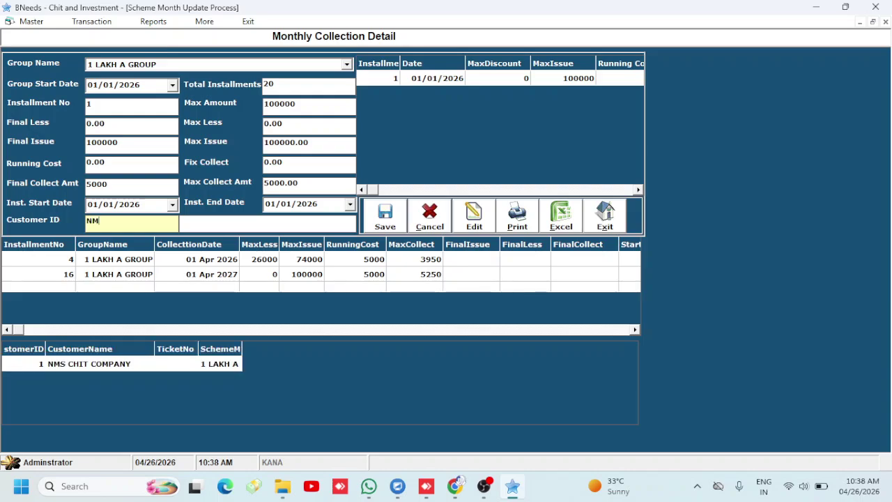
pyautogui.press('Tab')
pyautogui.press('Return')
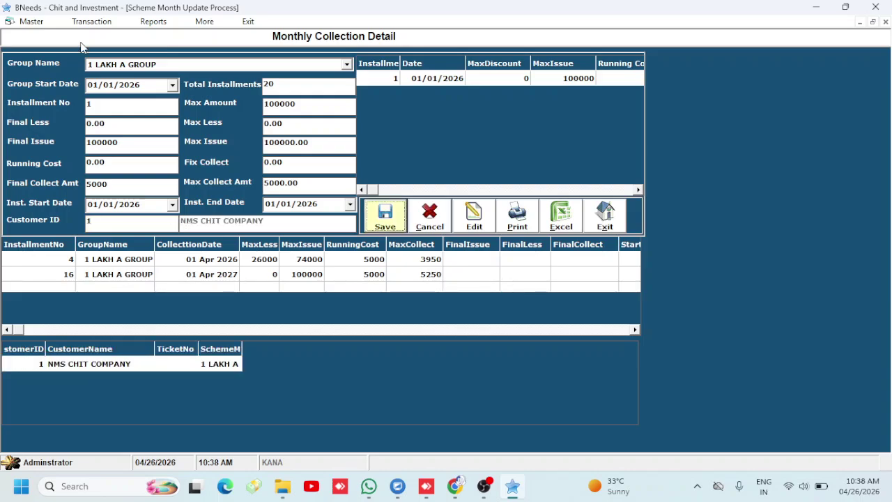
pyautogui.press('Return')
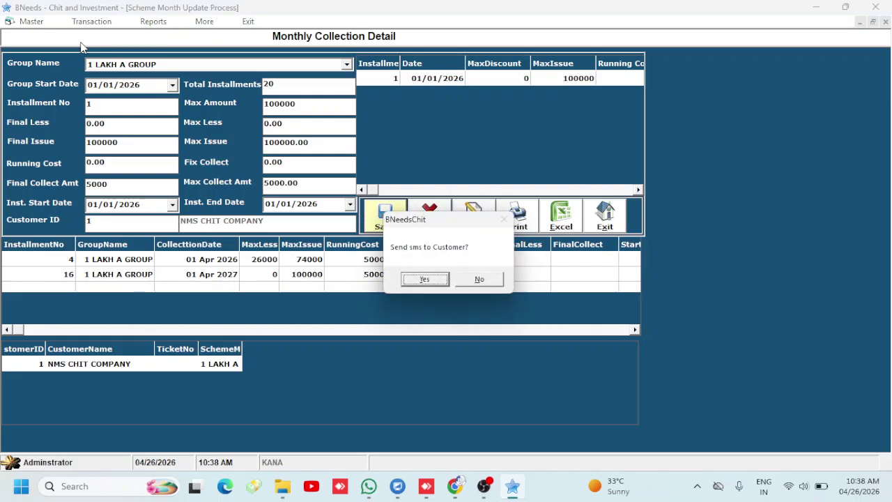
pyautogui.press('Tab')
pyautogui.press('Return')
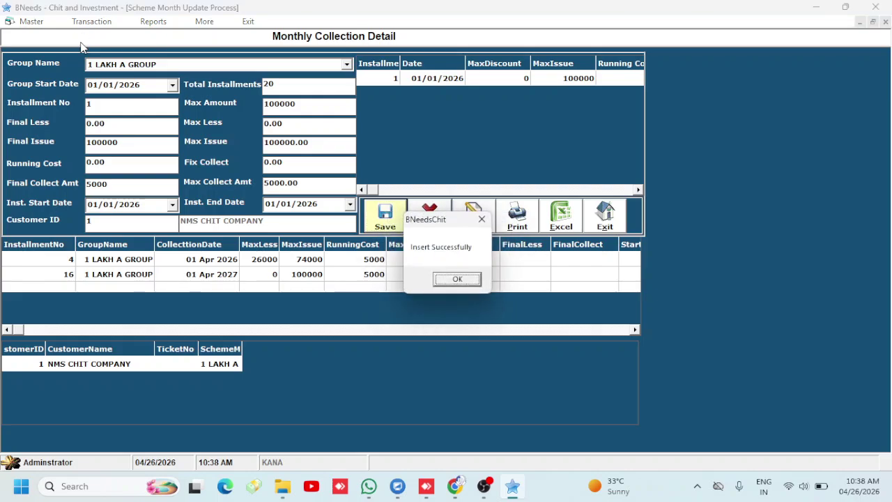
pyautogui.press('Return')
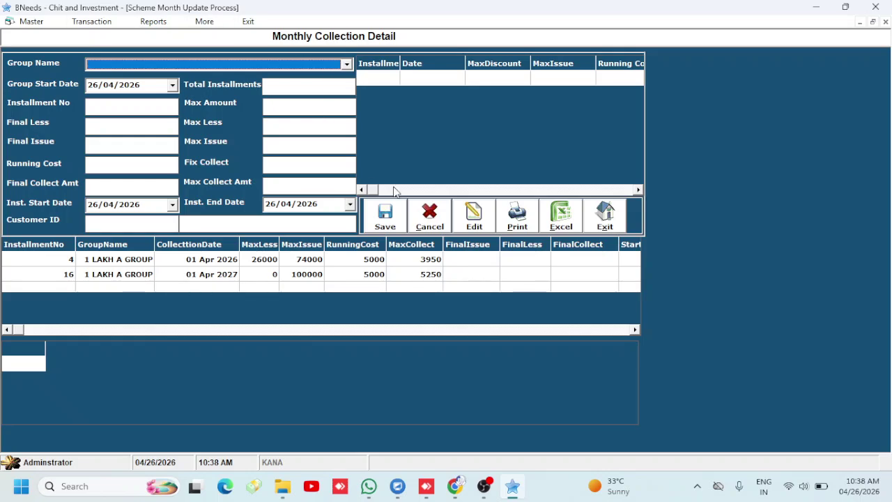
pyautogui.click(607, 229)
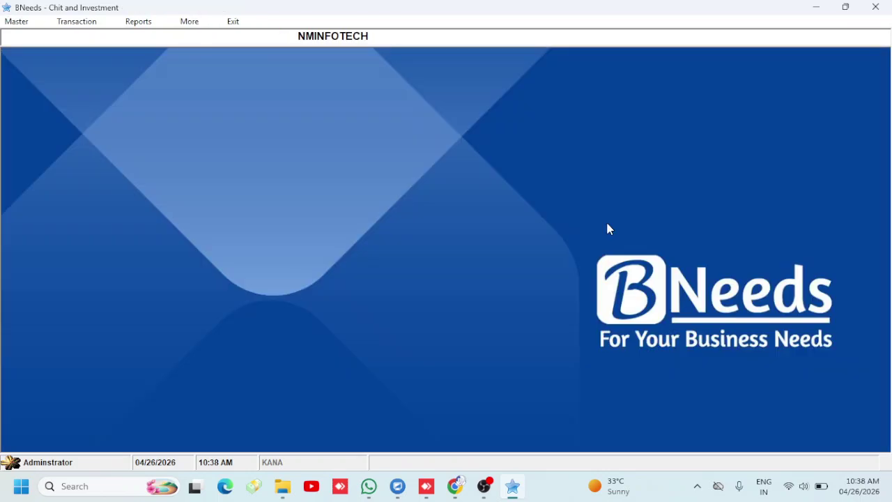
# Save a 5000.00 cash collection dated 01/01 for the customer found by searching %4
pyautogui.click(70, 26)
pyautogui.click(79, 52)
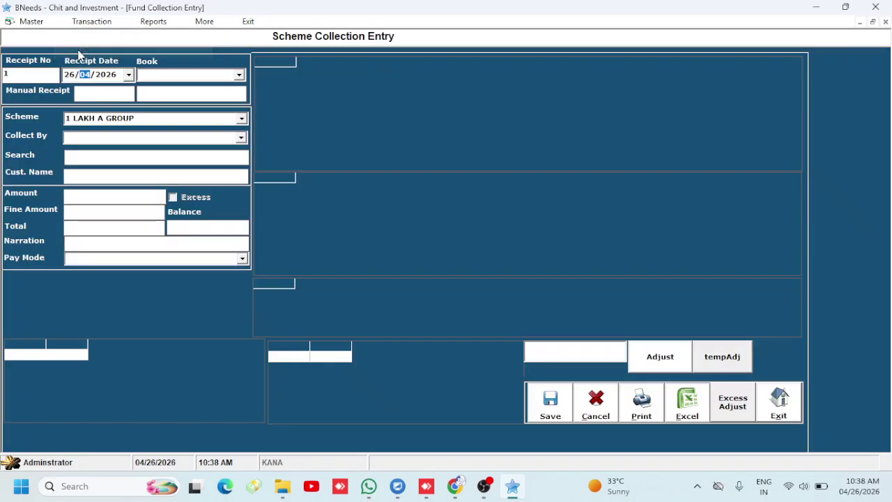
pyautogui.press('Left')
pyautogui.write('01/0')
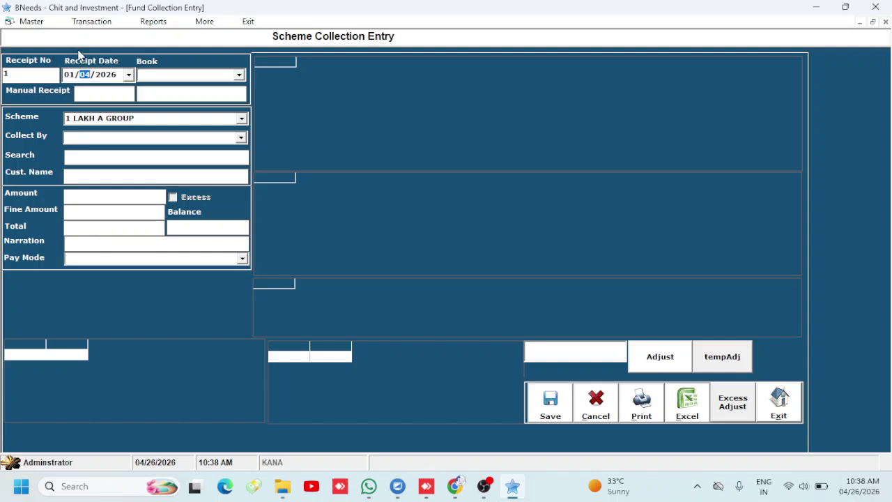
pyautogui.write('1')
pyautogui.press('Return')
pyautogui.press('Return')
pyautogui.press('Return')
pyautogui.press('Return')
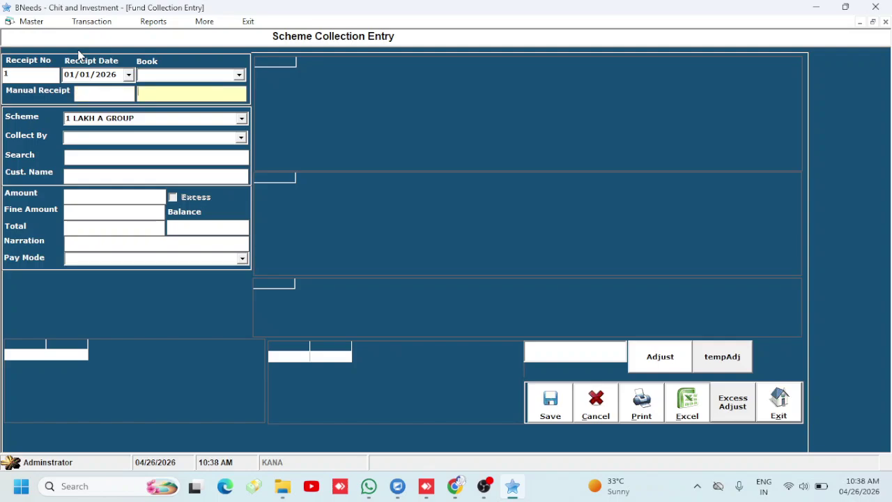
pyautogui.press('Return')
pyautogui.press('Return')
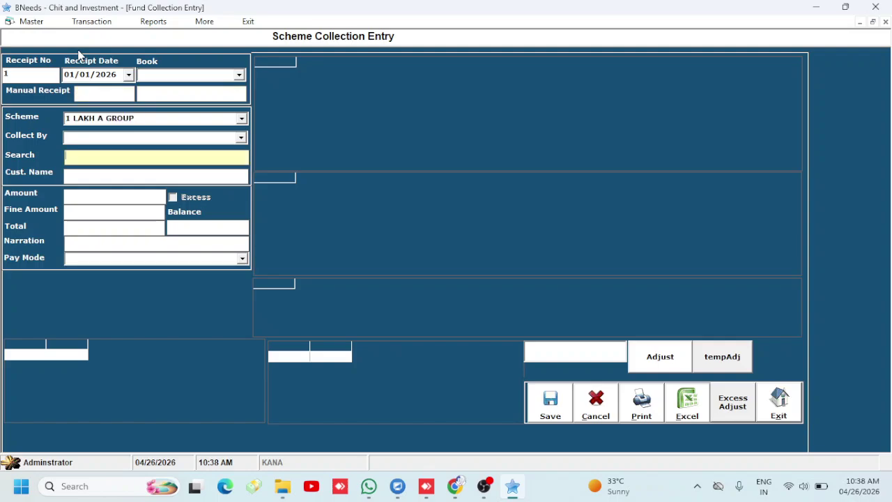
pyautogui.write('%')
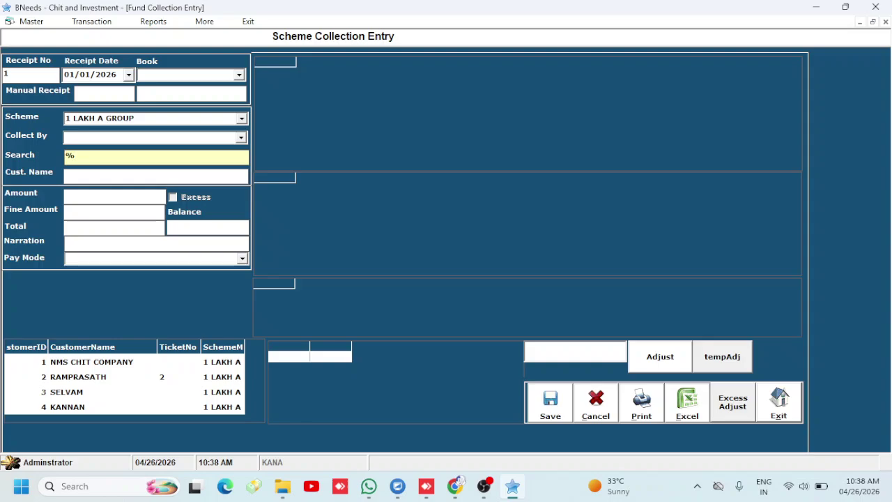
pyautogui.write('4')
pyautogui.press('Return')
pyautogui.press('Return')
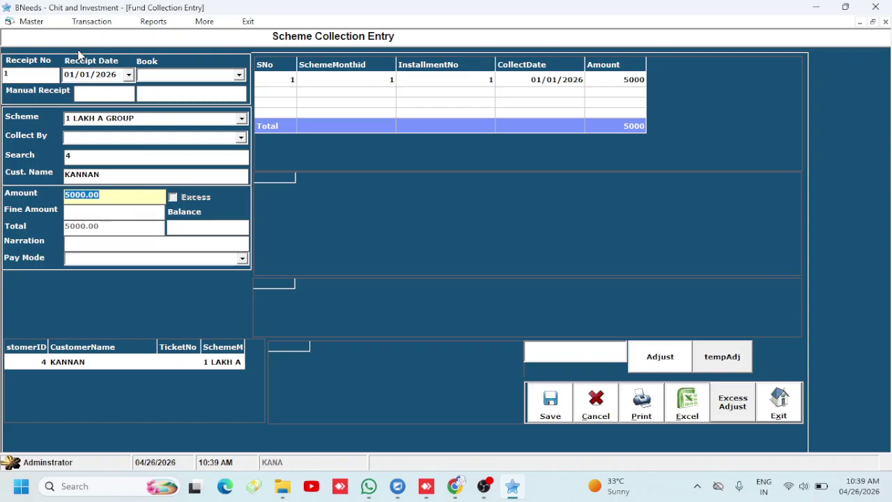
pyautogui.press('Return')
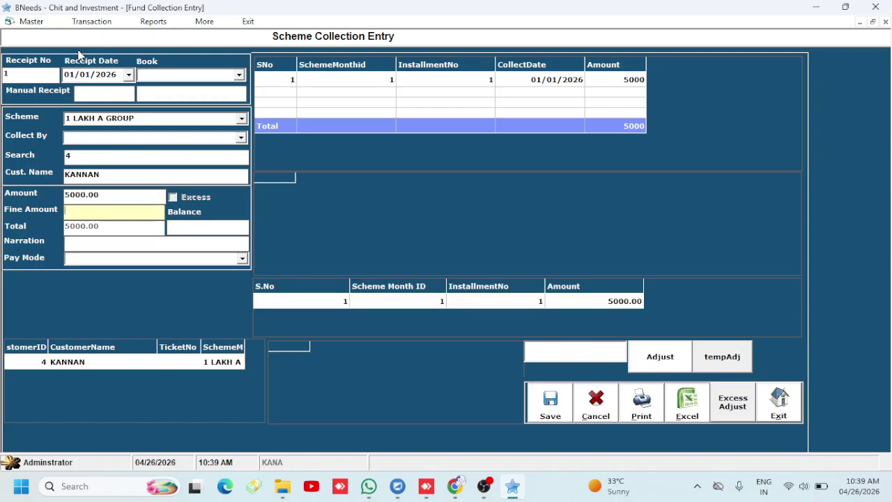
pyautogui.press('Return')
pyautogui.press('Return')
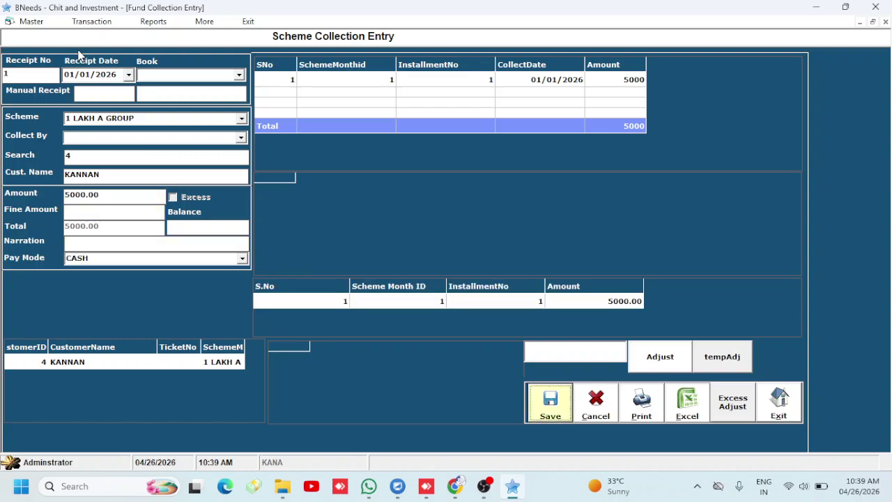
pyautogui.press('Return')
pyautogui.press('Return')
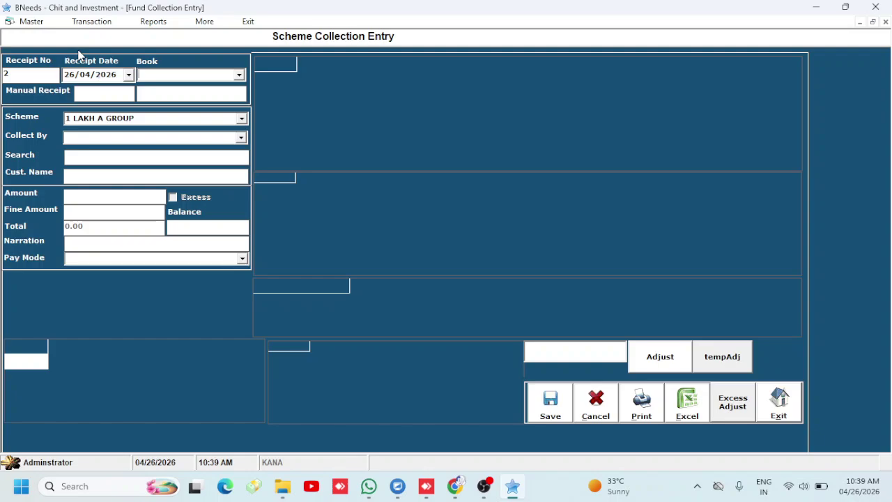
# Record a 500 cash collection against another customer's remaining 4900 installment due
pyautogui.press('Return')
pyautogui.press('Return')
pyautogui.press('Return')
pyautogui.press('Return')
pyautogui.press('Return')
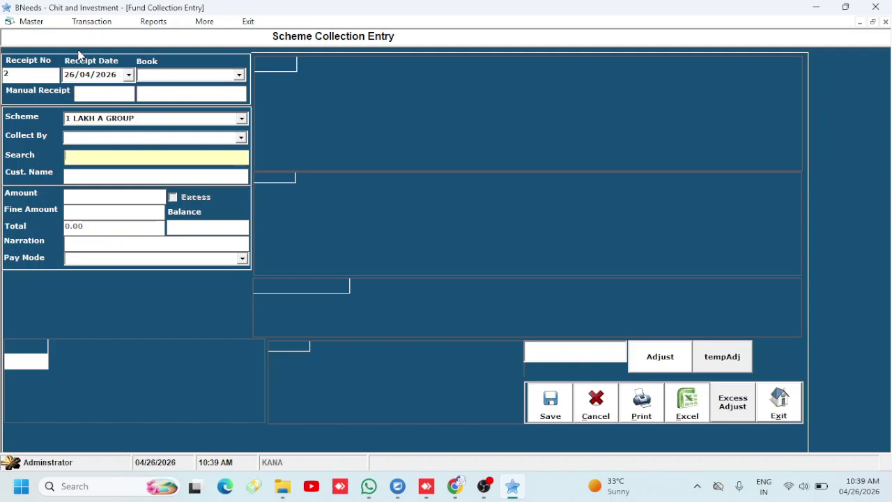
pyautogui.write('3')
pyautogui.press('Return')
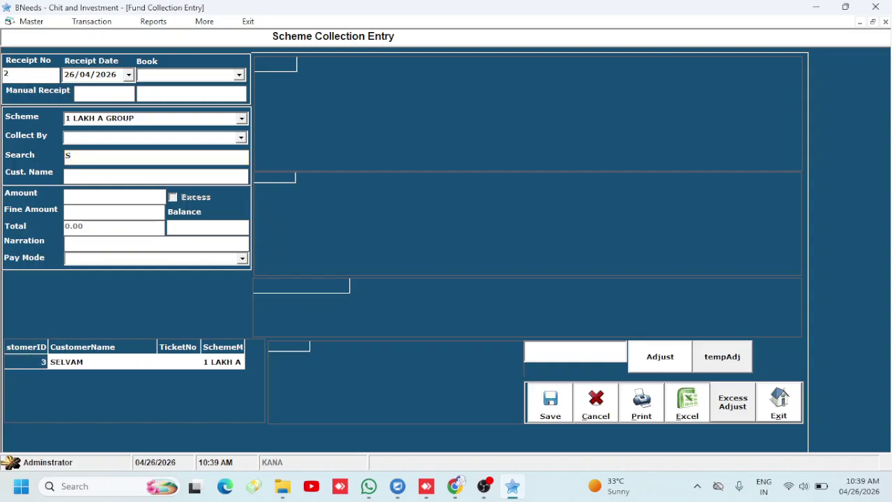
pyautogui.press('Return')
pyautogui.press('Return')
pyautogui.write('100')
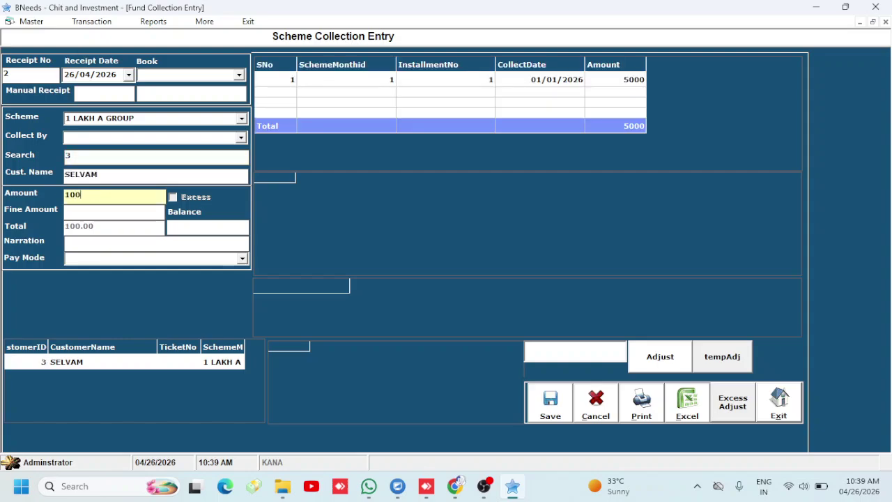
pyautogui.press('Return')
pyautogui.press('Return')
pyautogui.press('Return')
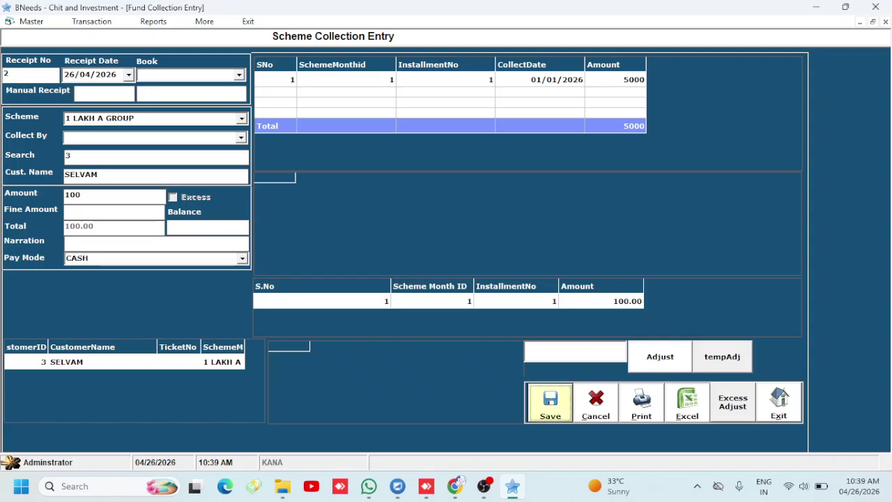
pyautogui.press('Return')
pyautogui.press('Return')
pyautogui.press('Return')
pyautogui.press('Return')
pyautogui.press('Return')
pyautogui.press('Return')
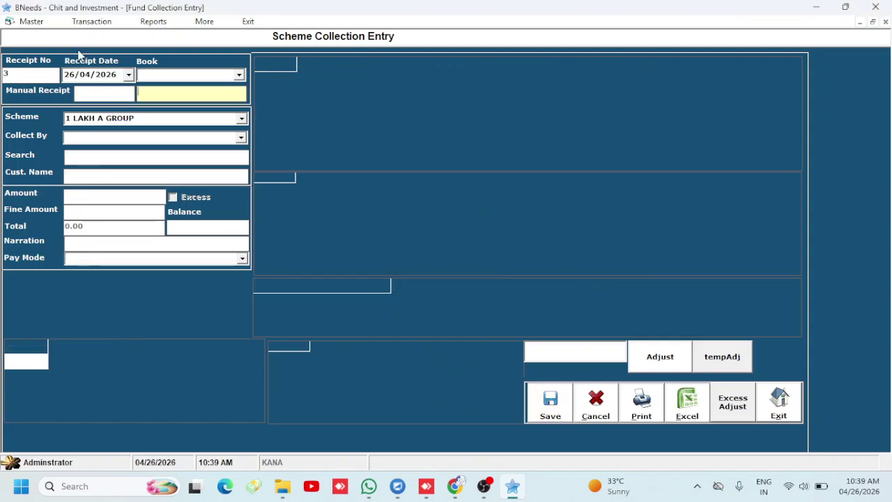
pyautogui.write('3')
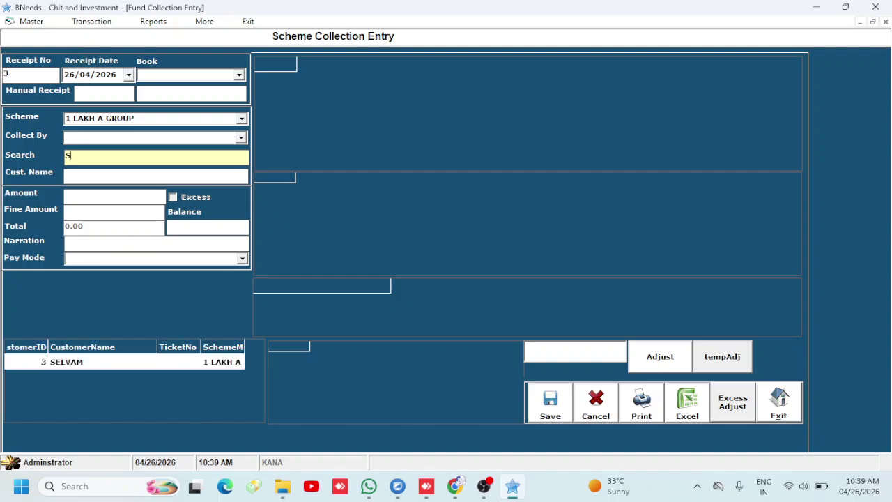
pyautogui.press('Return')
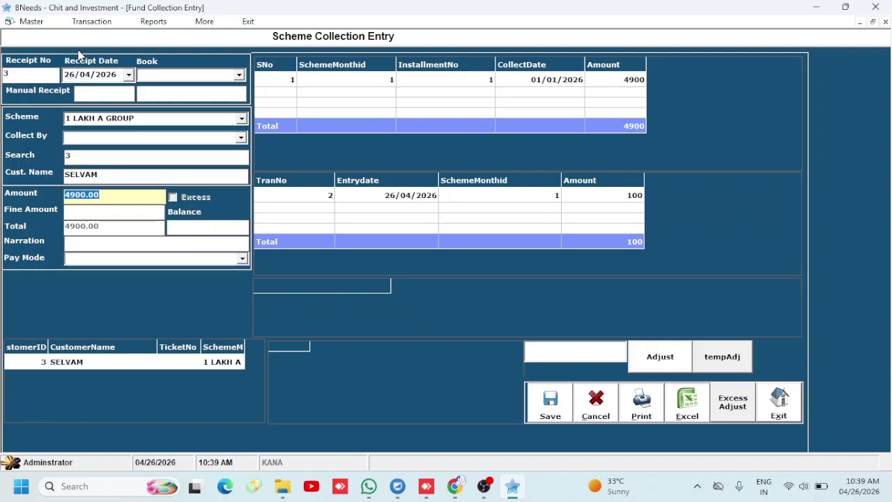
pyautogui.write('500')
pyautogui.press('Return')
pyautogui.press('Down')
pyautogui.press('Return')
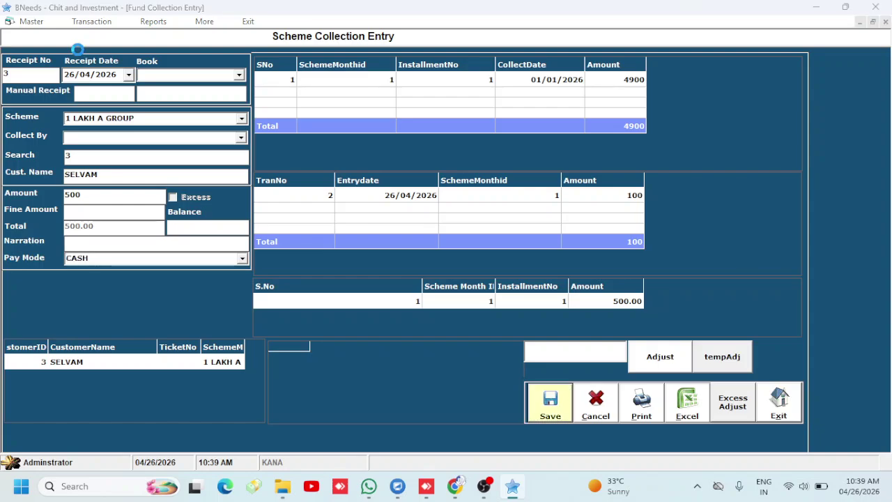
pyautogui.press('Return')
pyautogui.press('Return')
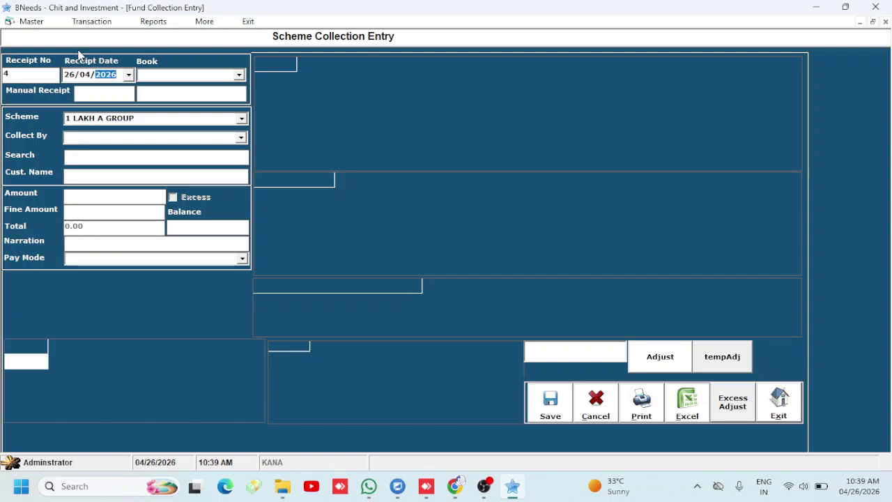
# Save a 5000.00 cash collection for the second customer in the % search list
pyautogui.press('Return')
pyautogui.press('Return')
pyautogui.press('Return')
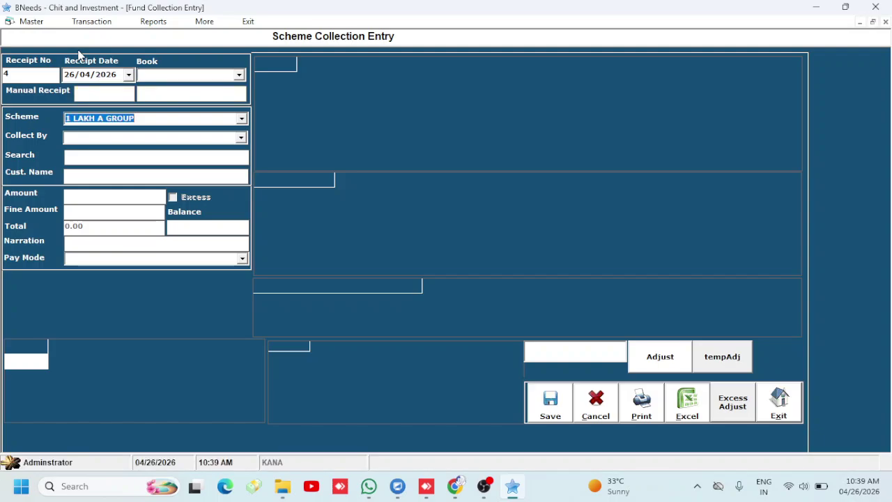
pyautogui.press('Return')
pyautogui.press('Return')
pyautogui.write('S')
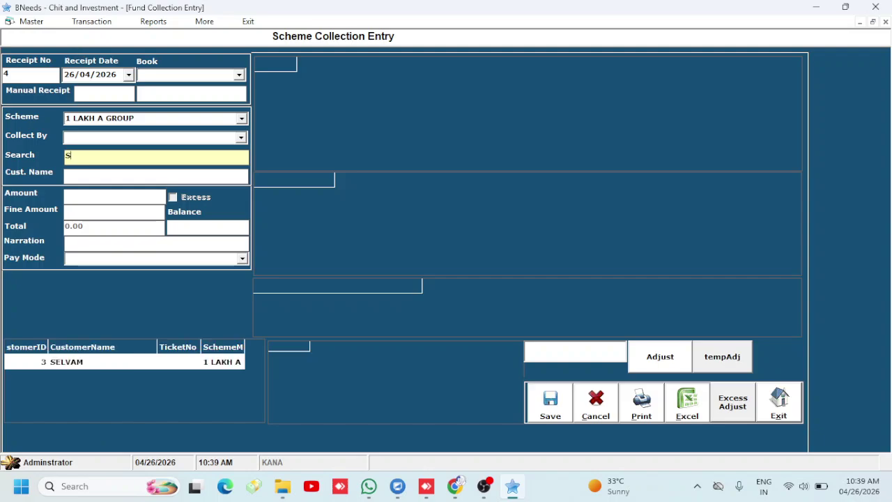
pyautogui.press('BackSpace')
pyautogui.write('%')
pyautogui.press('Down')
pyautogui.press('Down')
pyautogui.press('Down')
pyautogui.press('Down')
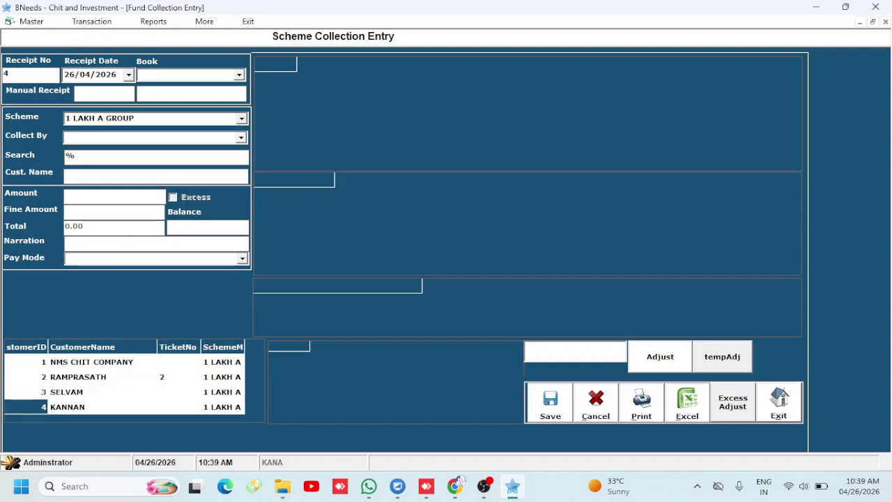
pyautogui.press('Up')
pyautogui.press('Up')
pyautogui.press('Return')
pyautogui.press('Return')
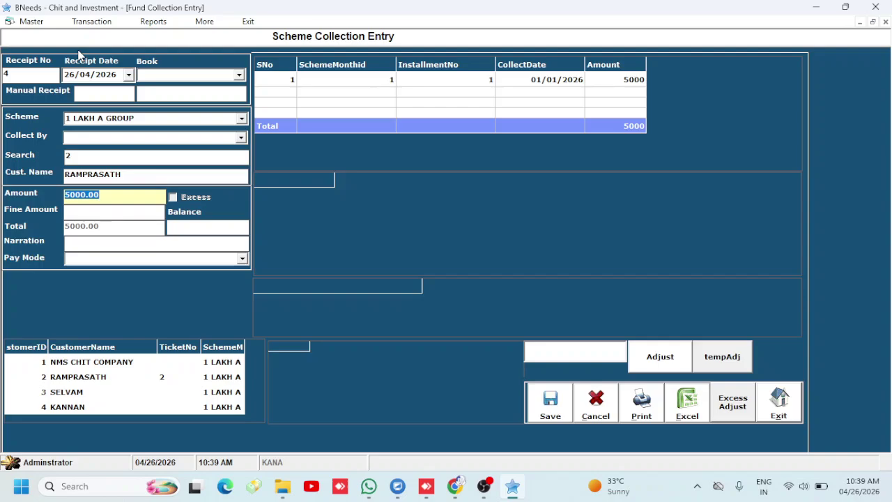
pyautogui.press('Return')
pyautogui.press('Return')
pyautogui.press('Return')
pyautogui.press('Return')
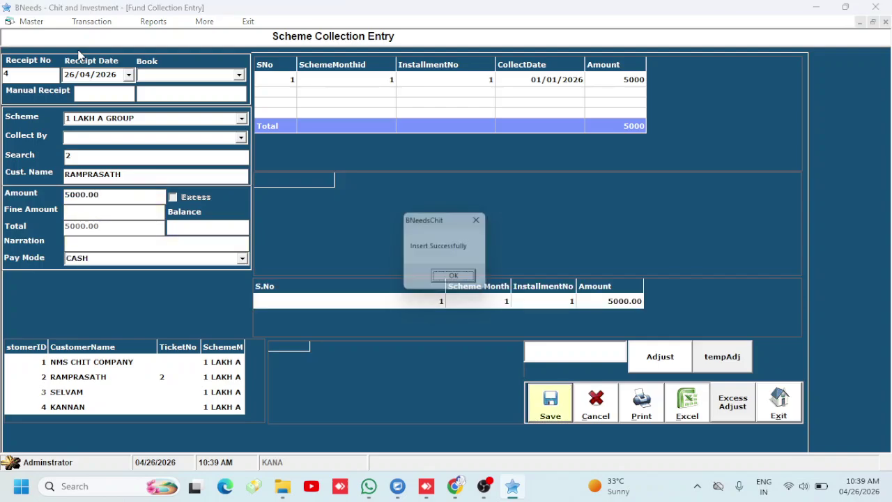
pyautogui.press('Return')
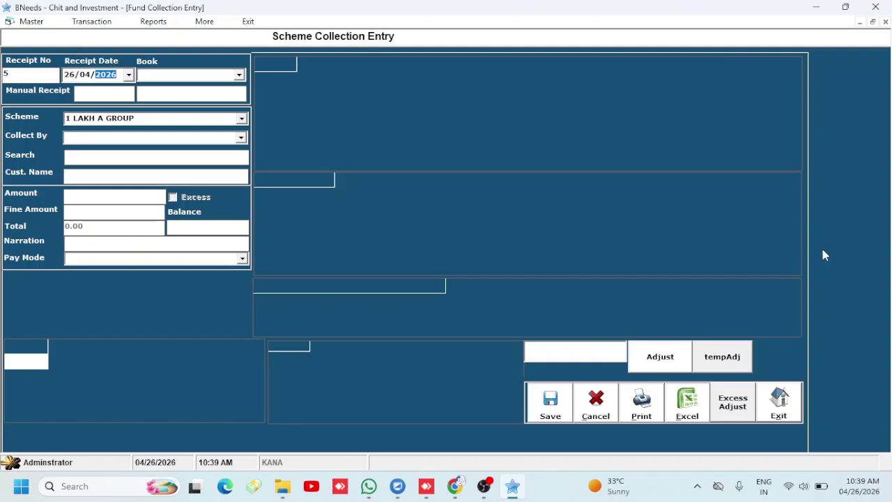
# Run the Fund Collection Report with FundMasterName, CustomerName, CustomerID, TranDate and Tranno columns
pyautogui.click(792, 407)
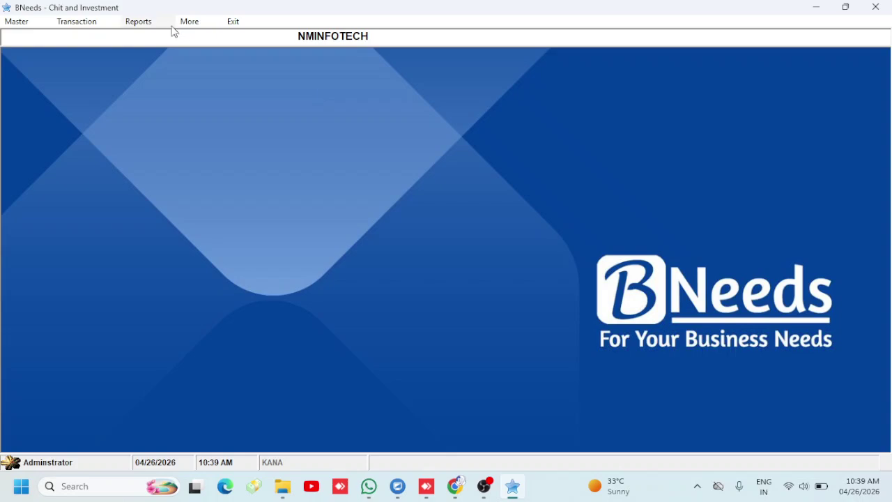
pyautogui.click(143, 23)
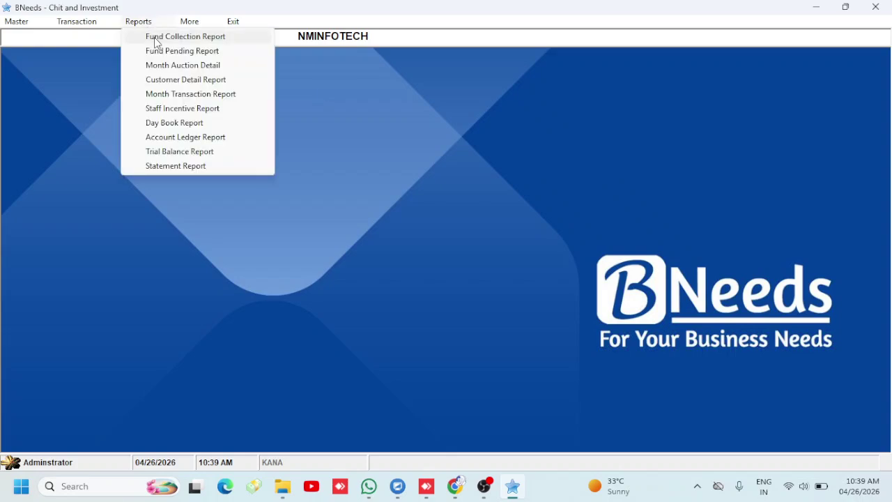
pyautogui.click(156, 40)
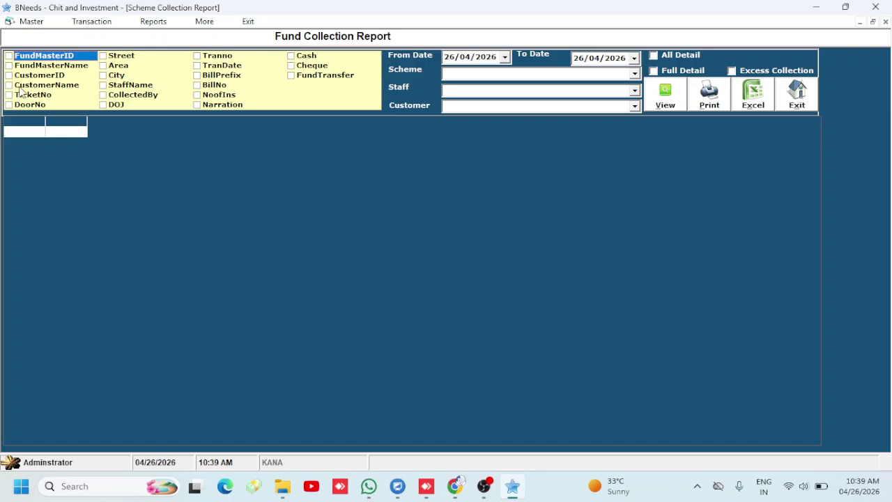
pyautogui.click(9, 67)
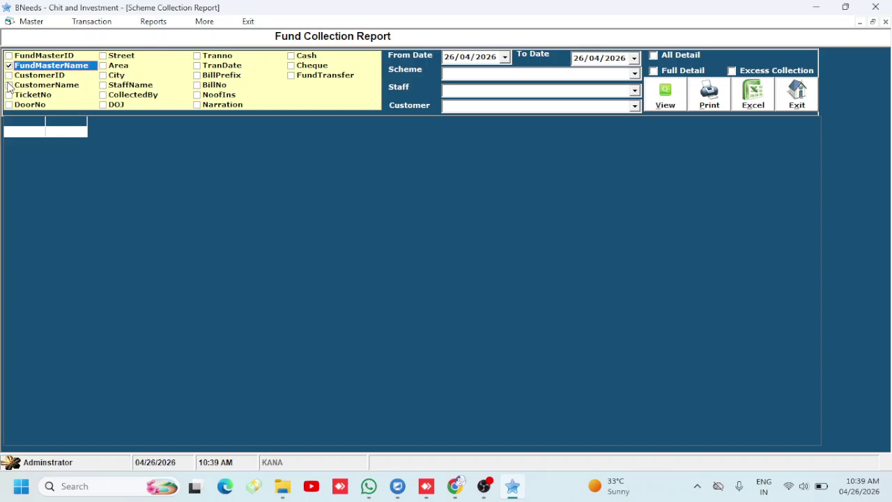
pyautogui.click(9, 85)
pyautogui.click(19, 77)
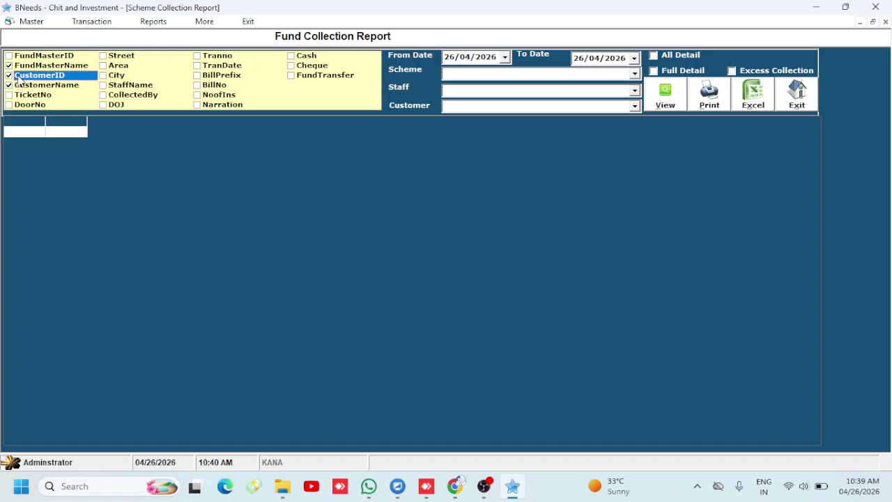
pyautogui.click(199, 65)
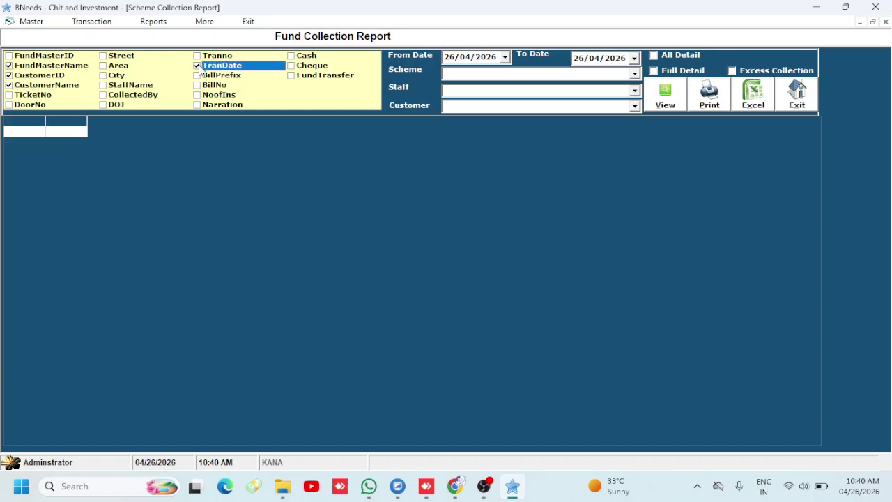
pyautogui.click(199, 57)
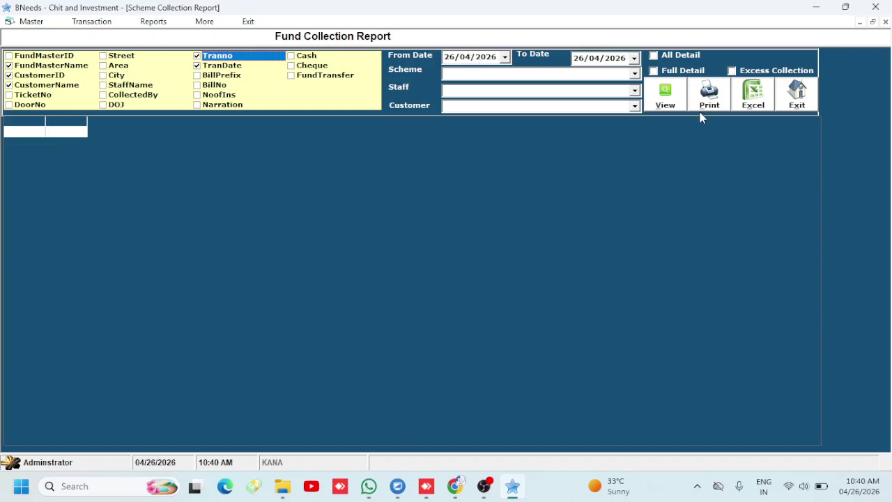
pyautogui.click(652, 94)
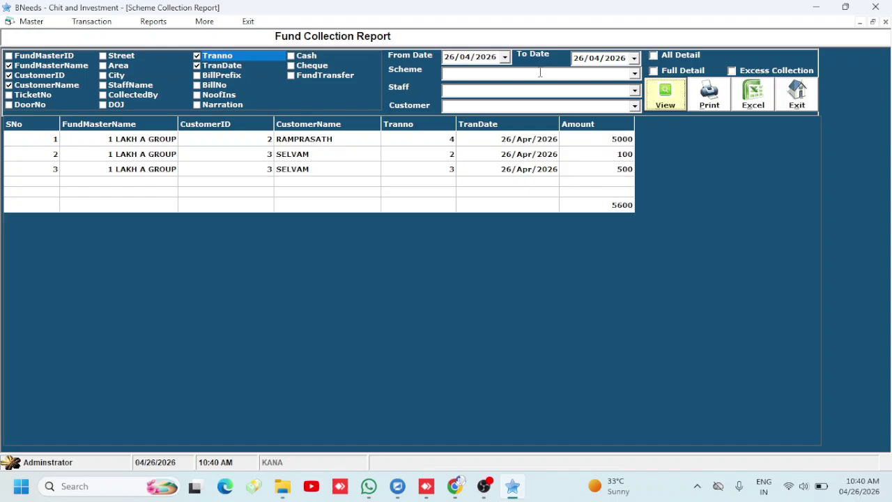
# Rerun the report from 01/01/2026, showing four collections totalling 10600, then close it
pyautogui.click(450, 57)
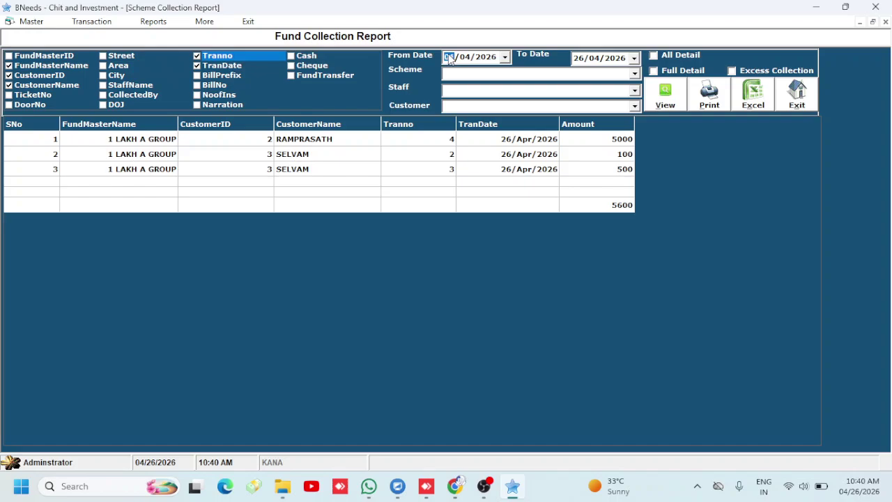
pyautogui.press('Right')
pyautogui.write('01')
pyautogui.click(666, 97)
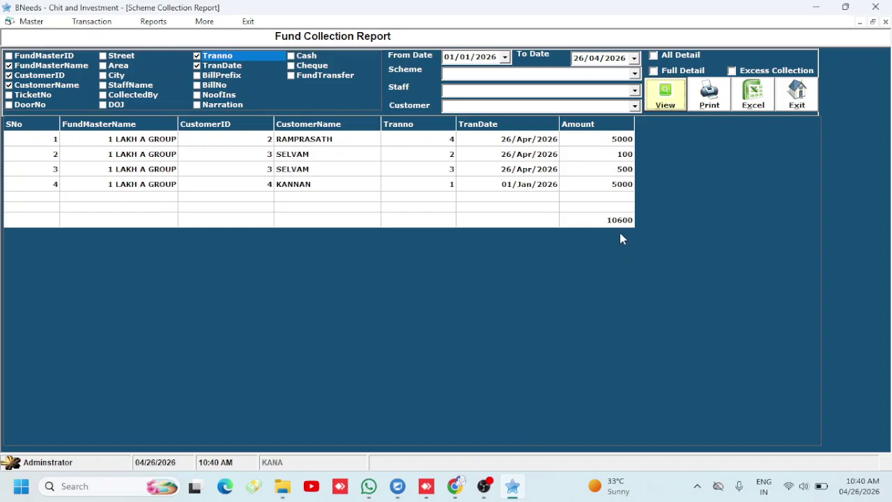
pyautogui.click(795, 93)
pyautogui.click(138, 23)
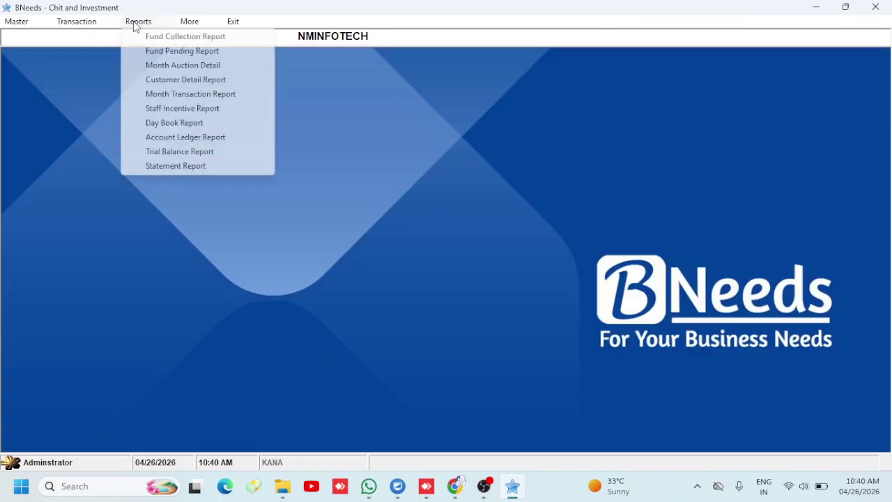
# Run the Fund Pending Report with FundName, CustomerID and CustomerName columns, showing balances 5000 and 4400
pyautogui.click(160, 50)
pyautogui.click(462, 126)
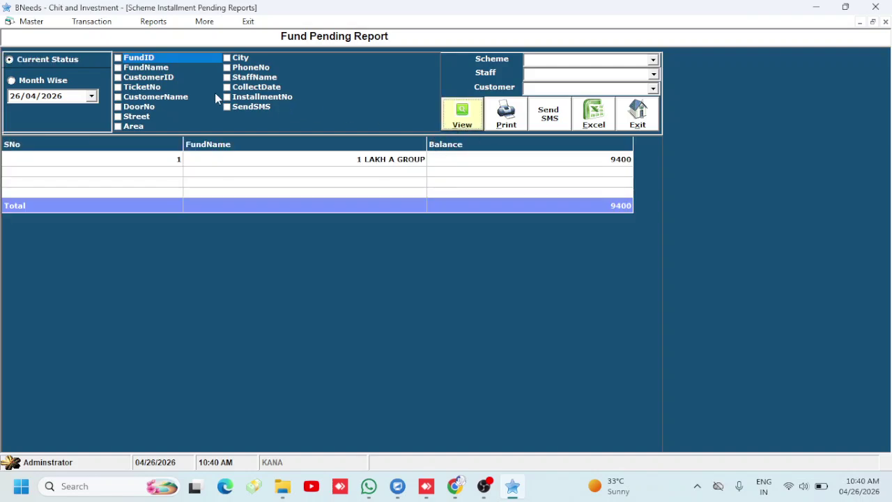
pyautogui.click(117, 68)
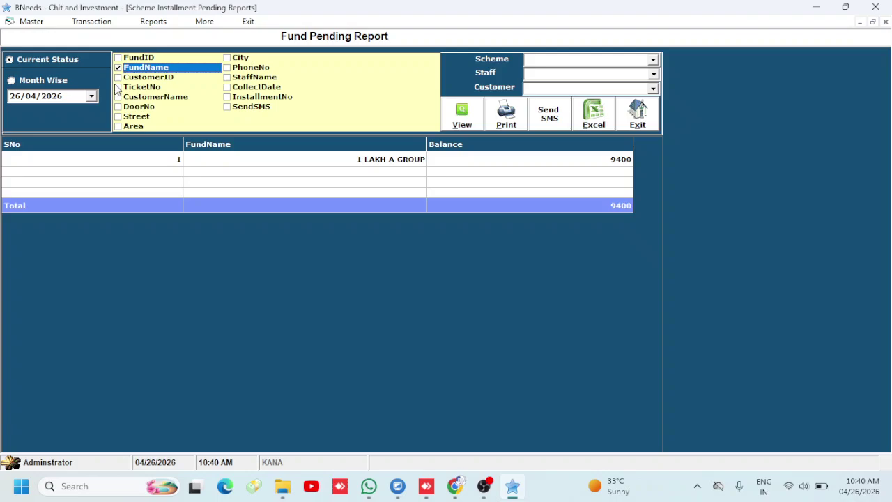
pyautogui.click(117, 78)
pyautogui.click(118, 97)
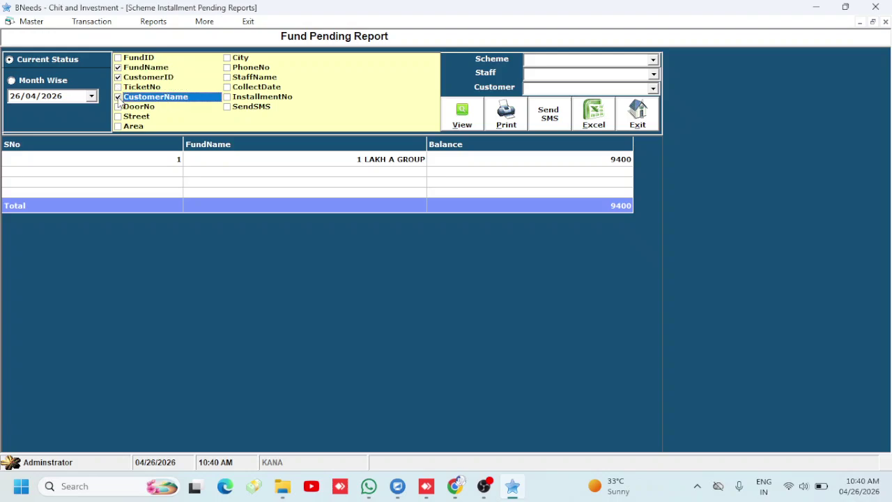
pyautogui.click(461, 119)
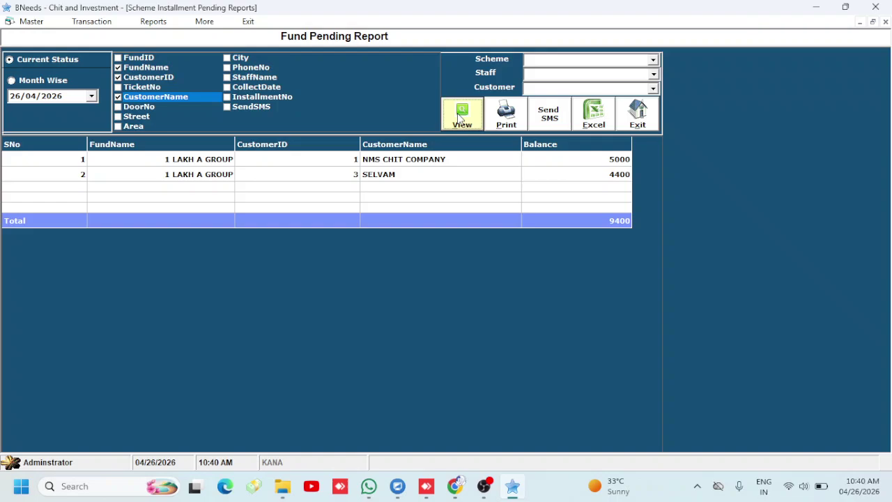
pyautogui.click(637, 115)
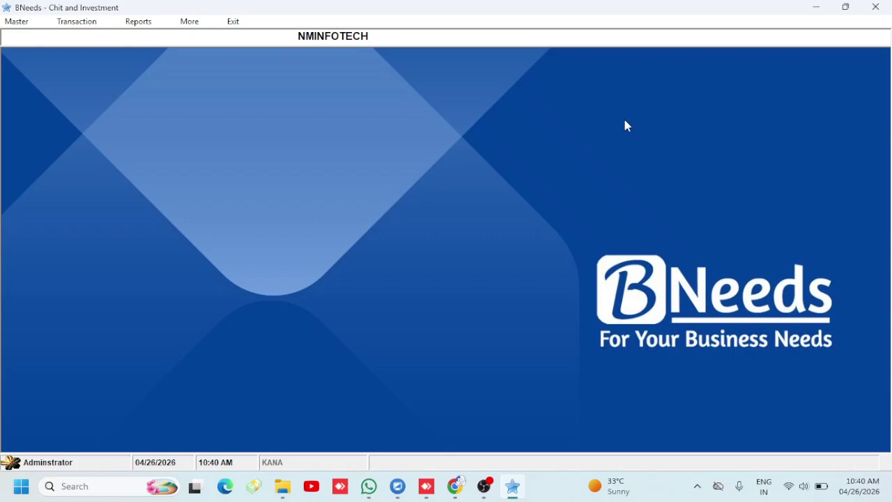
# Start a Fund Month Issue Entry for the 1 LAKH A GROUP scheme, installment 1
pyautogui.click(136, 27)
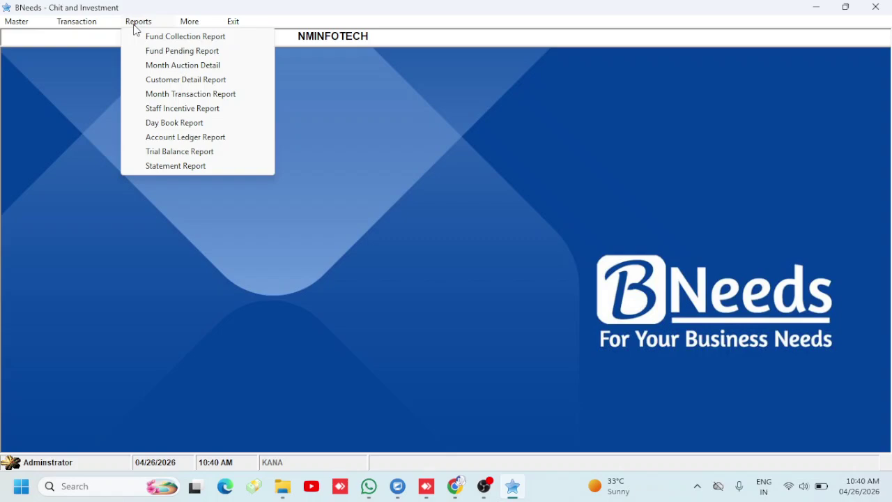
pyautogui.moveTo(94, 29)
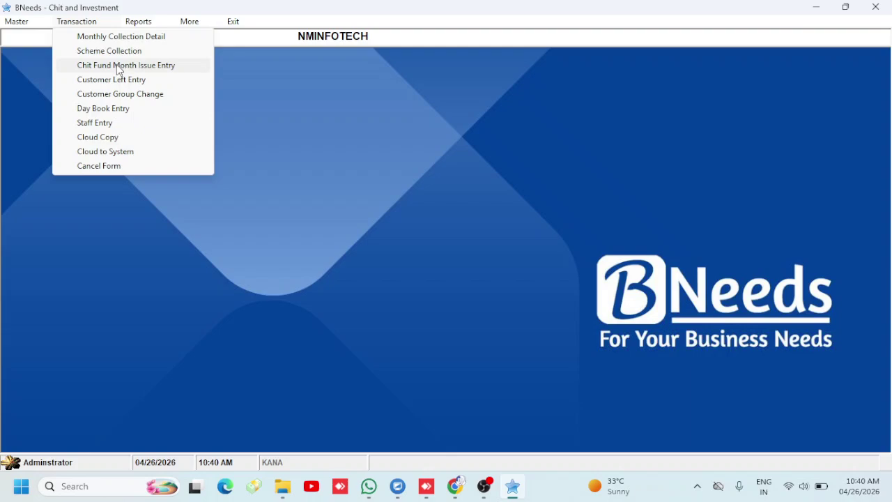
pyautogui.click(120, 67)
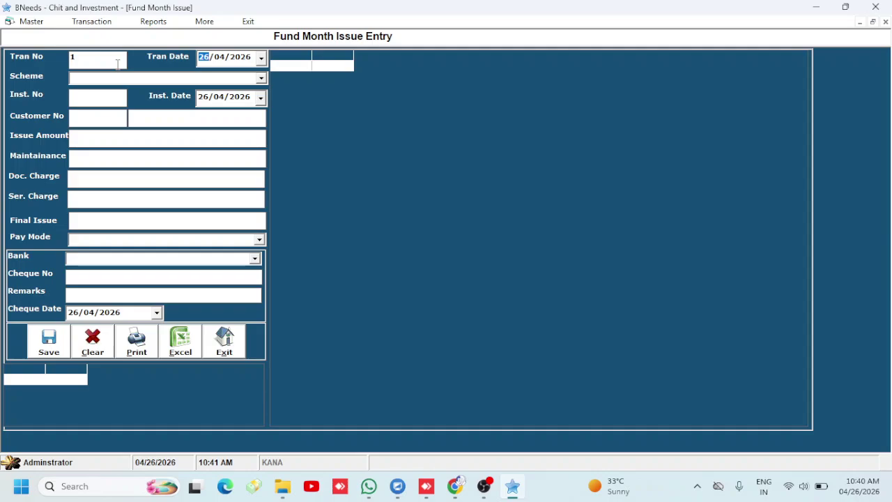
pyautogui.press('Tab')
pyautogui.press('Down')
pyautogui.press('Tab')
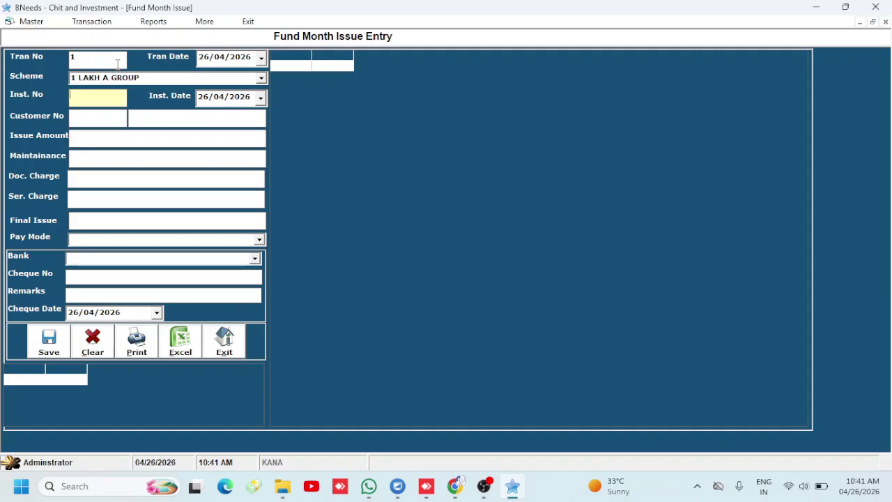
pyautogui.write('1')
pyautogui.press('Tab')
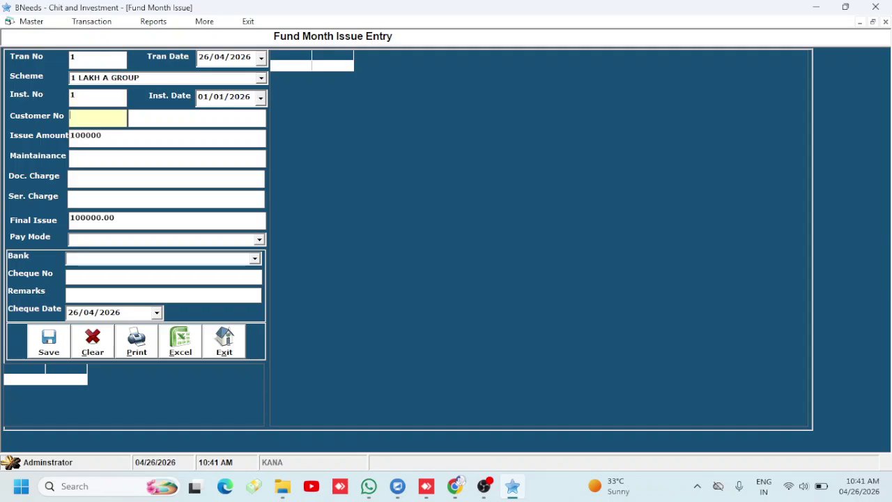
# Issue 100000 in cash to customer 1, NMS CHIT COMPANY, save, and close the form
pyautogui.write('1')
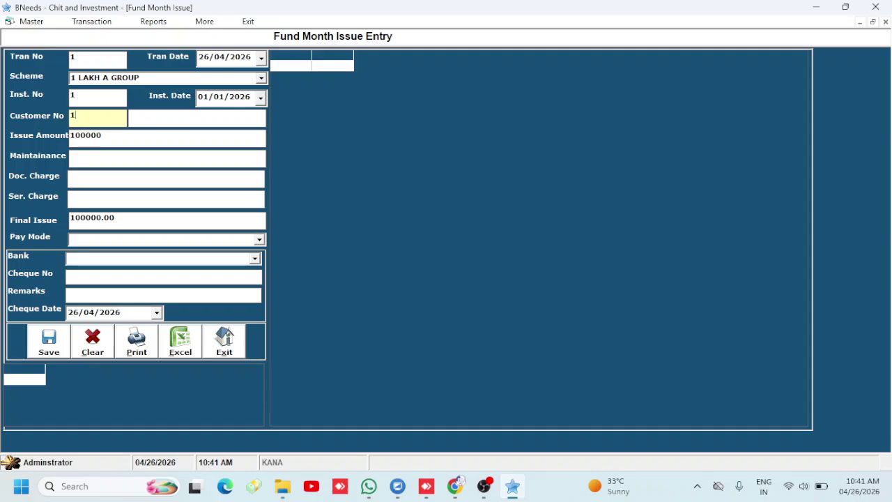
pyautogui.press('Tab')
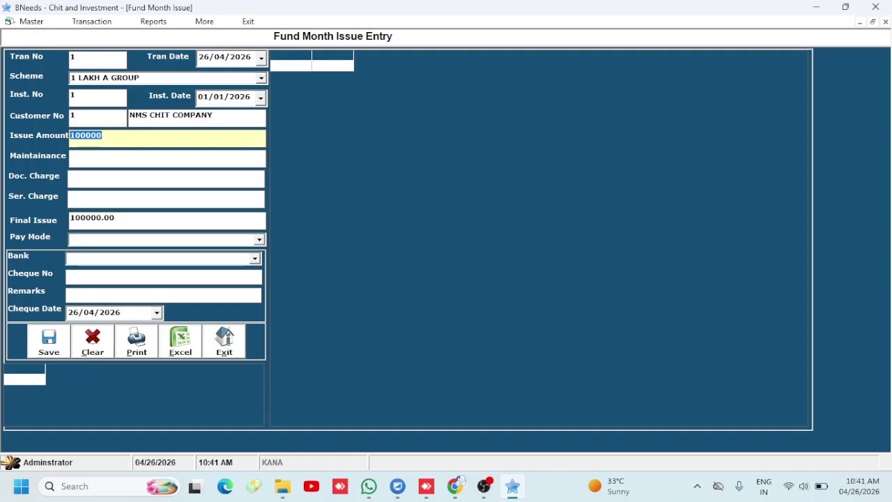
pyautogui.press('Tab')
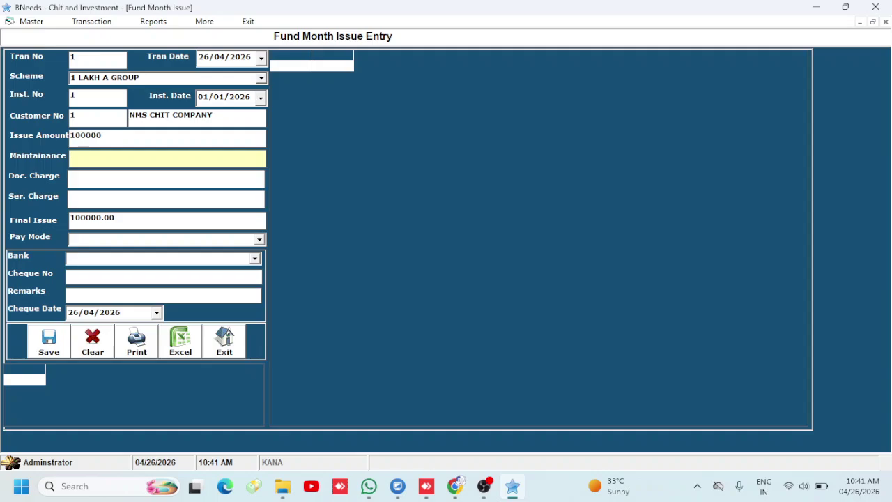
pyautogui.press('Tab')
pyautogui.press('Tab')
pyautogui.press('Tab')
pyautogui.press('Tab')
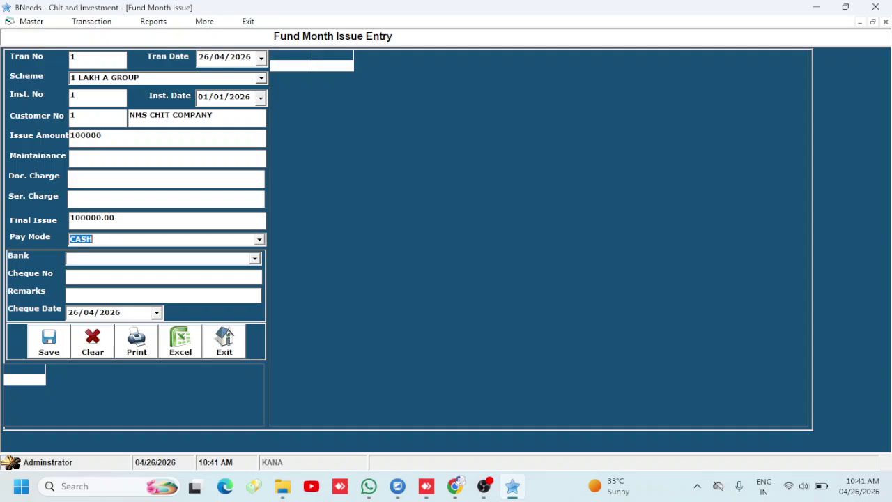
pyautogui.press('Tab')
pyautogui.press('Return')
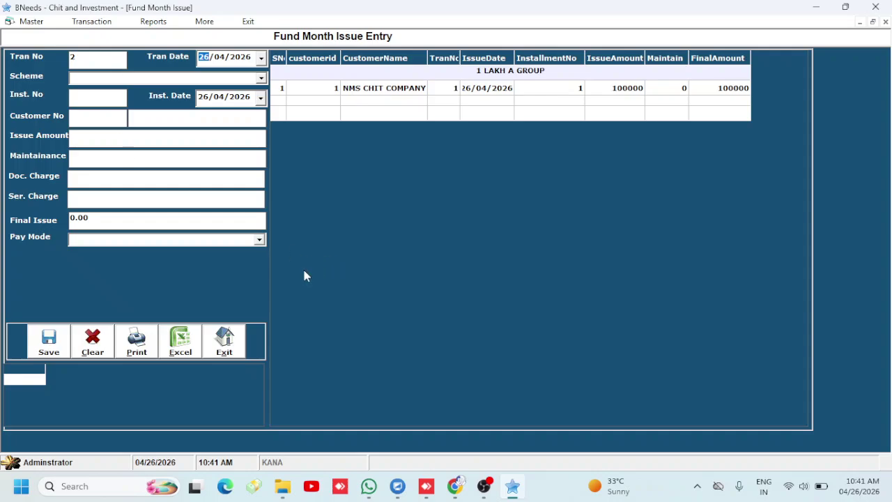
pyautogui.click(225, 342)
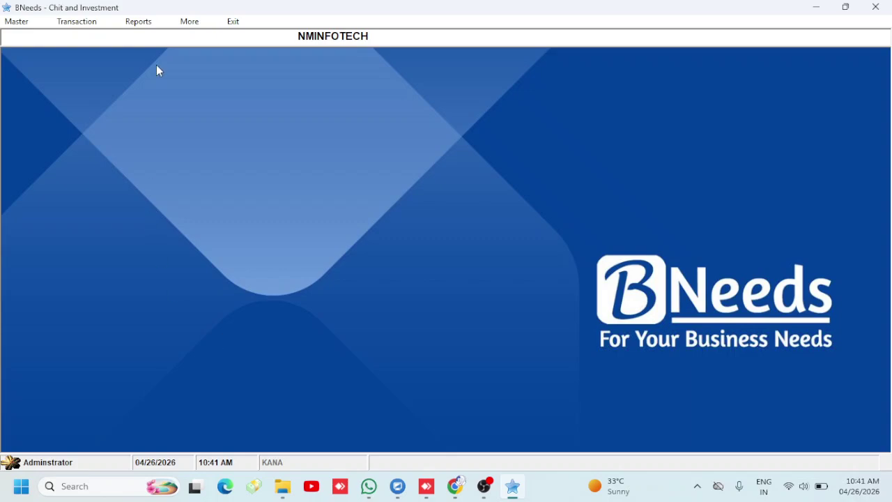
pyautogui.click(135, 26)
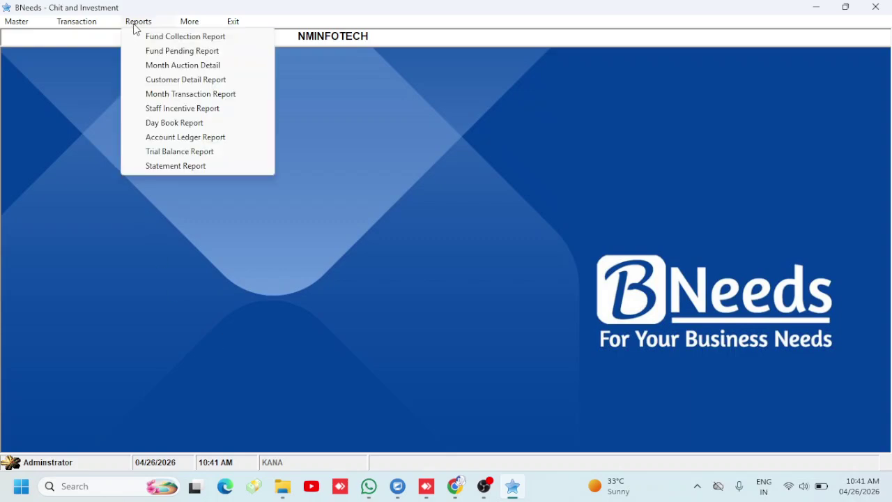
pyautogui.click(160, 123)
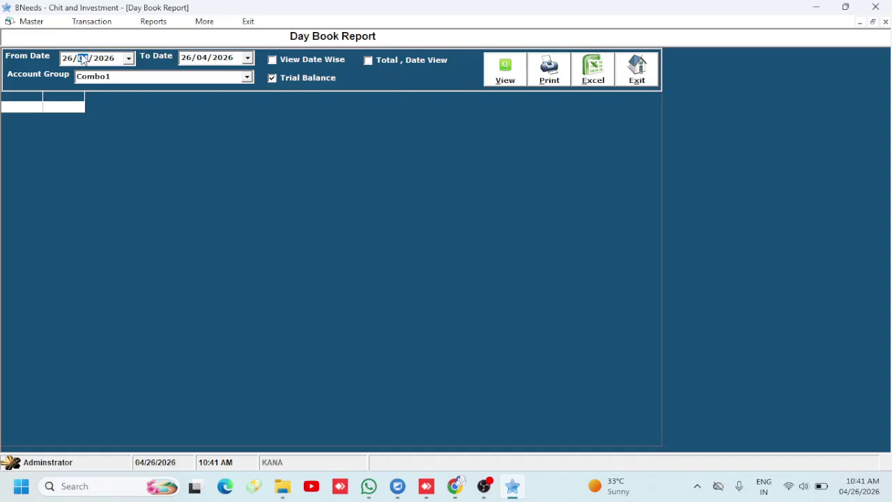
pyautogui.click(68, 58)
pyautogui.press('Return')
pyautogui.press('Return')
pyautogui.press('Return')
pyautogui.press('Return')
pyautogui.press('Return')
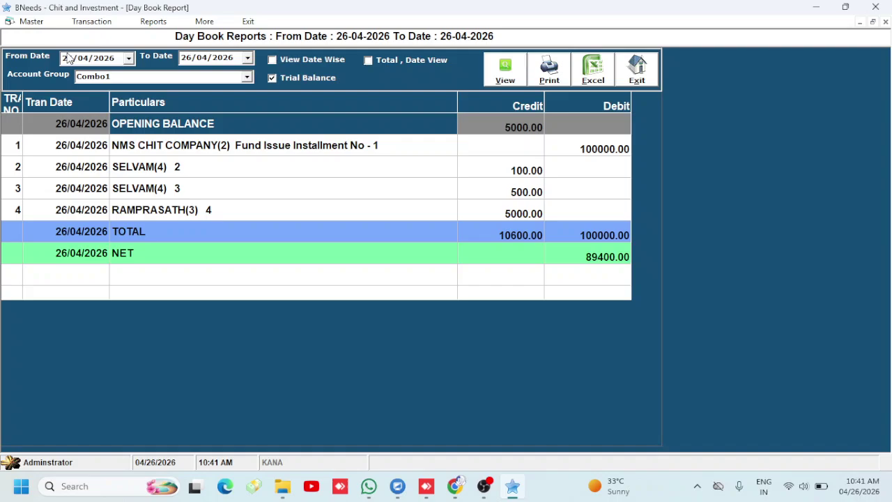
pyautogui.click(653, 80)
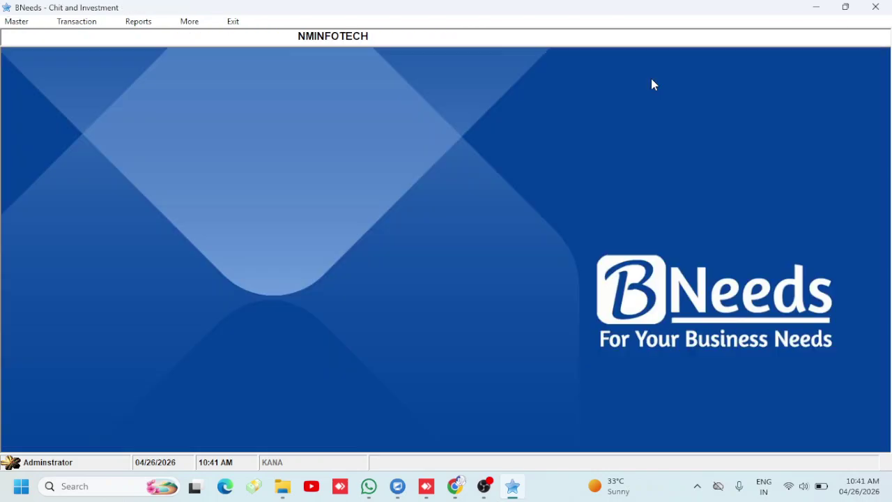
pyautogui.click(93, 27)
pyautogui.moveTo(143, 24)
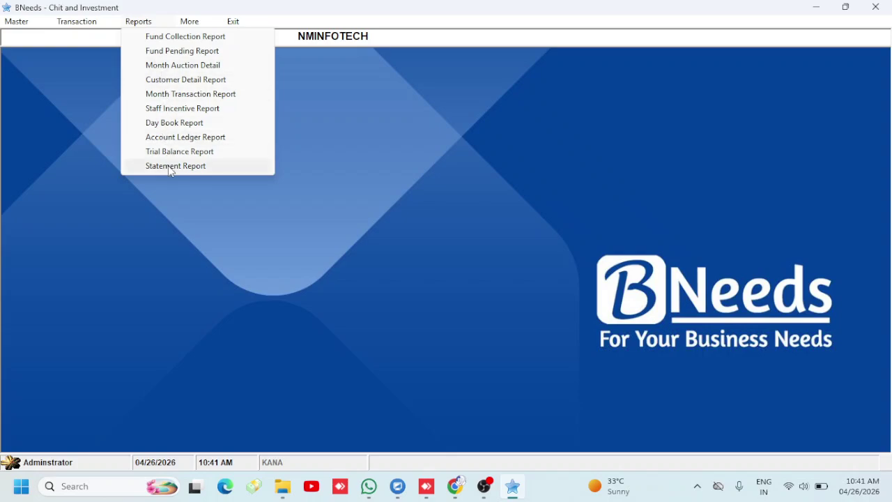
pyautogui.click(168, 166)
pyautogui.click(270, 77)
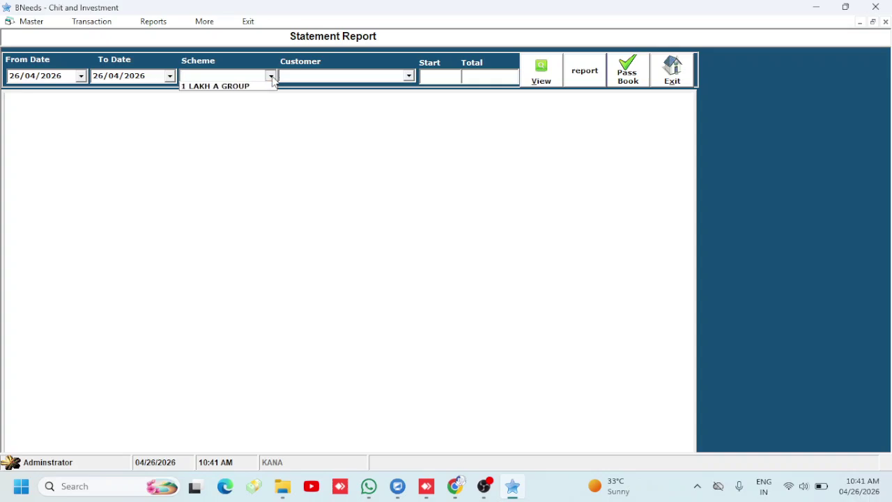
pyautogui.click(243, 97)
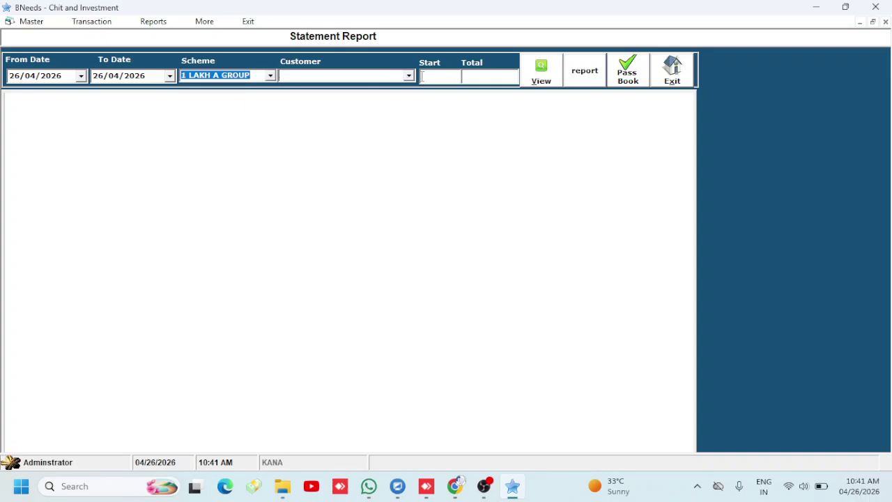
pyautogui.click(535, 83)
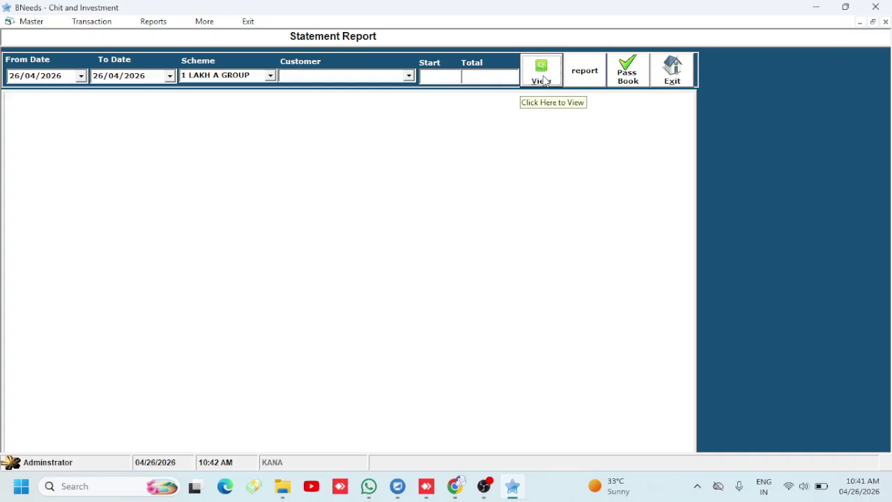
pyautogui.click(21, 79)
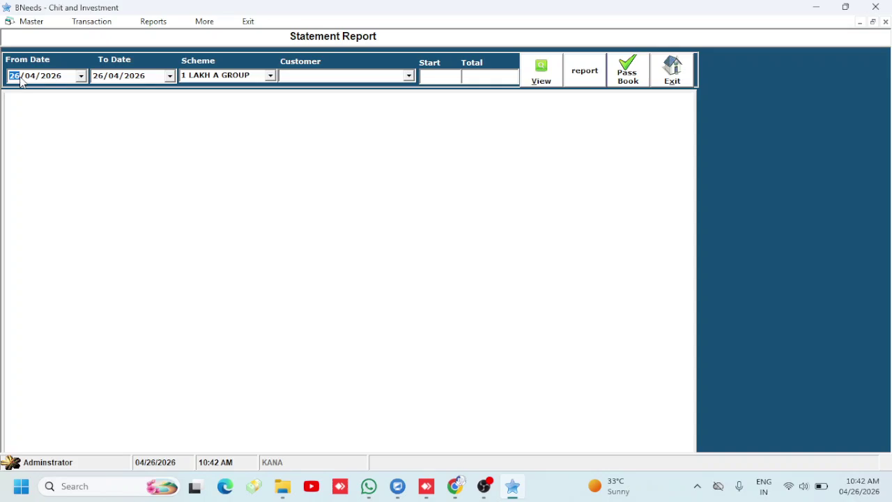
pyautogui.write('01')
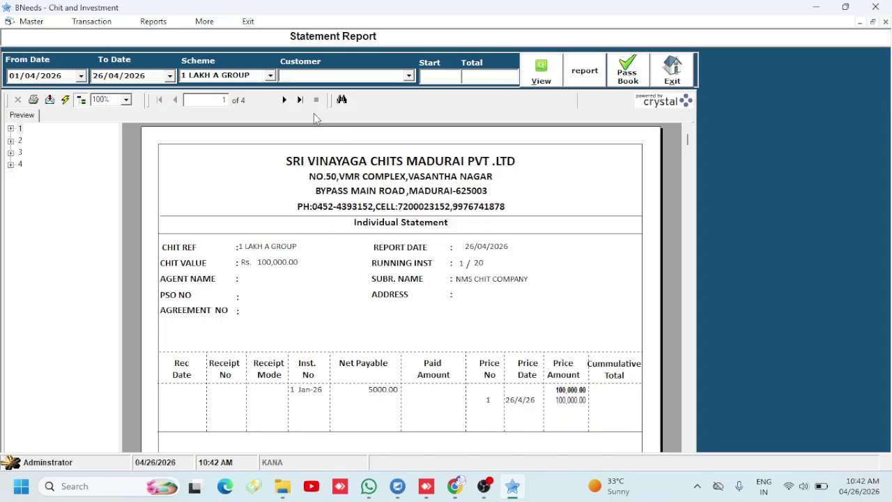
pyautogui.click(285, 100)
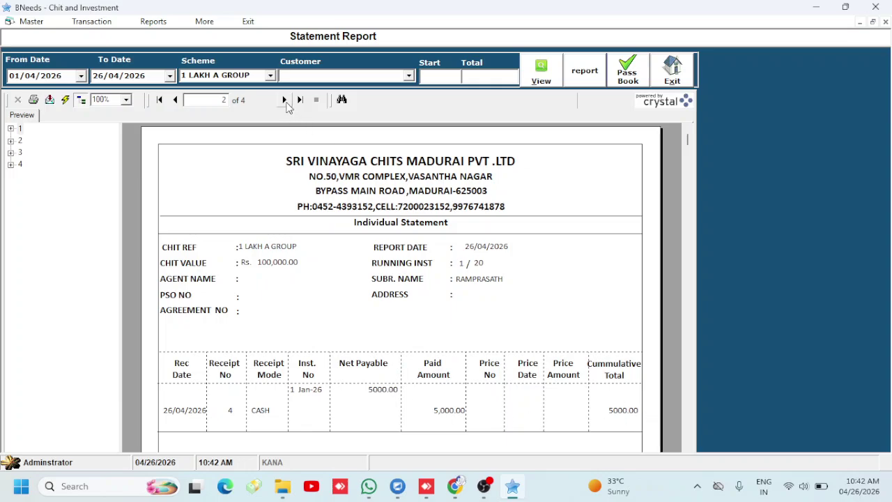
pyautogui.click(285, 99)
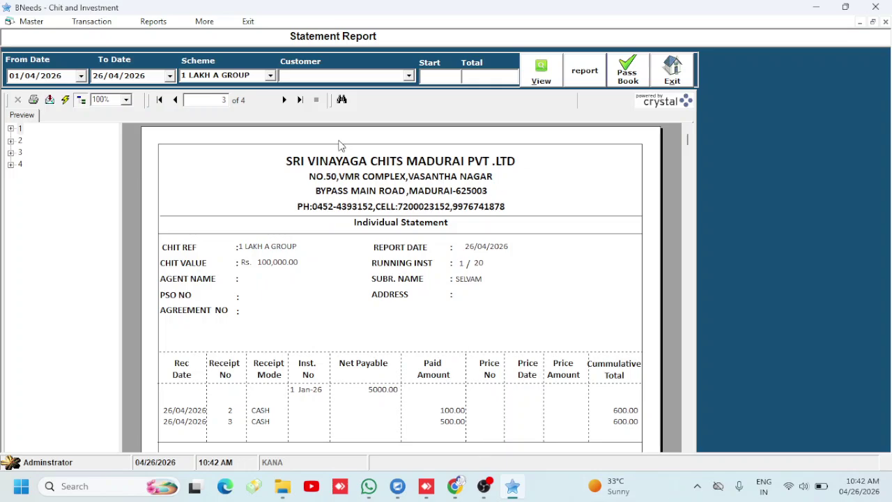
pyautogui.click(283, 99)
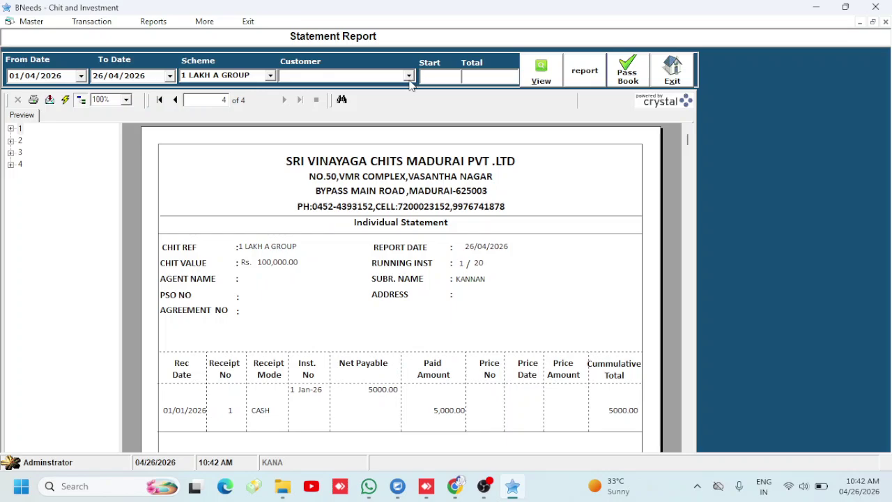
pyautogui.click(584, 84)
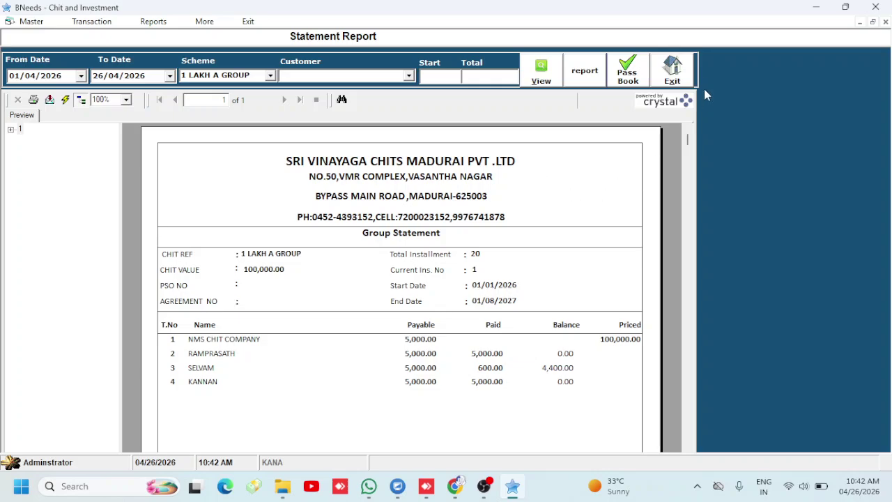
pyautogui.click(673, 69)
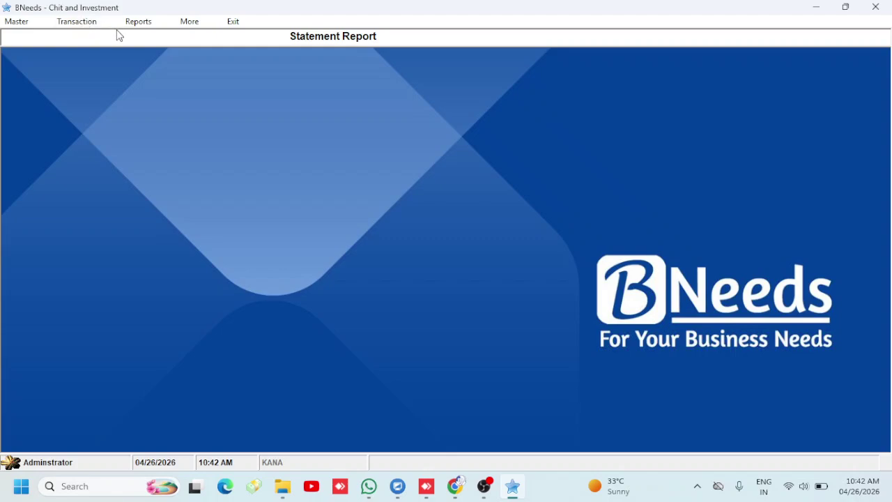
# Create the account PETROL EXP in the DIRECT EXPENSES group through Account Master
pyautogui.click(137, 24)
pyautogui.moveTo(112, 27)
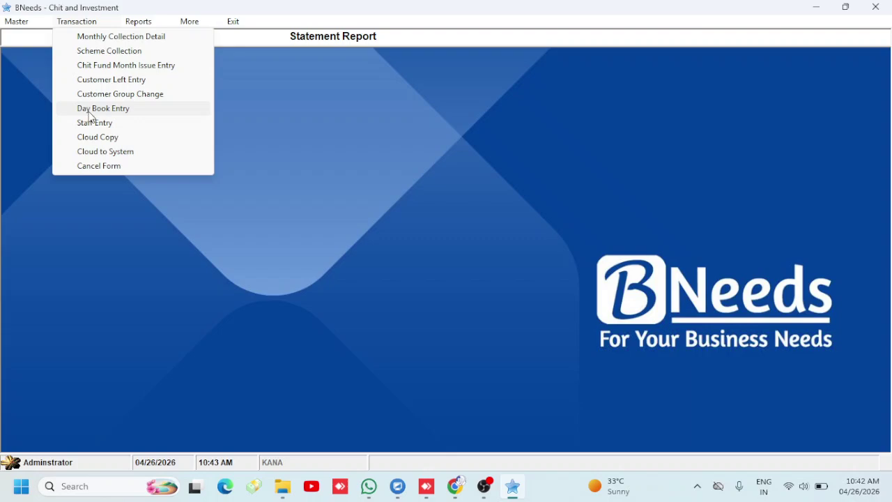
pyautogui.click(29, 32)
pyautogui.click(29, 23)
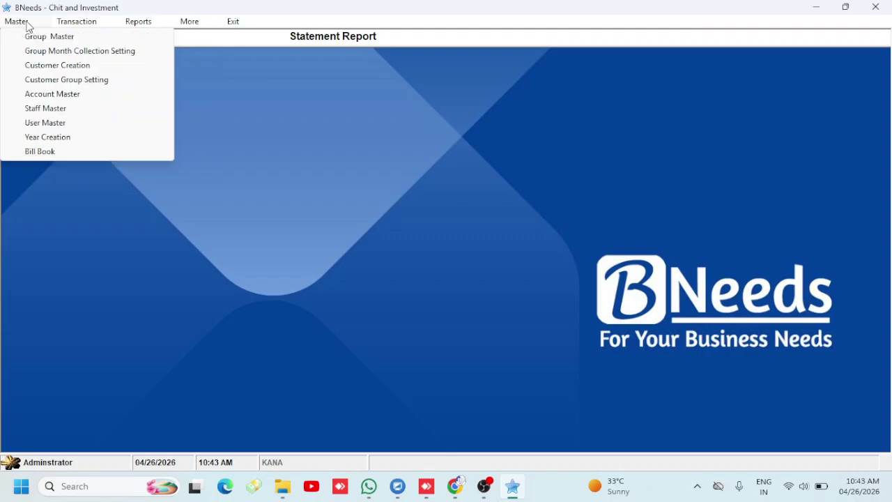
pyautogui.click(33, 94)
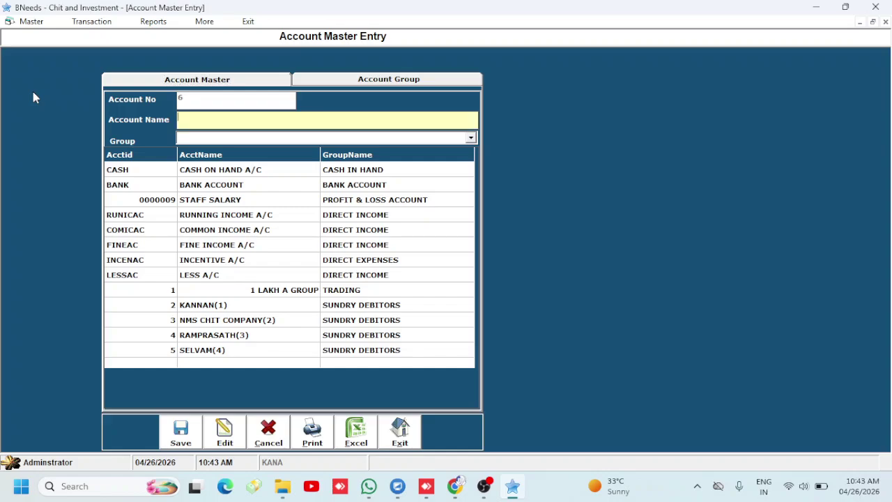
pyautogui.write('pektro')
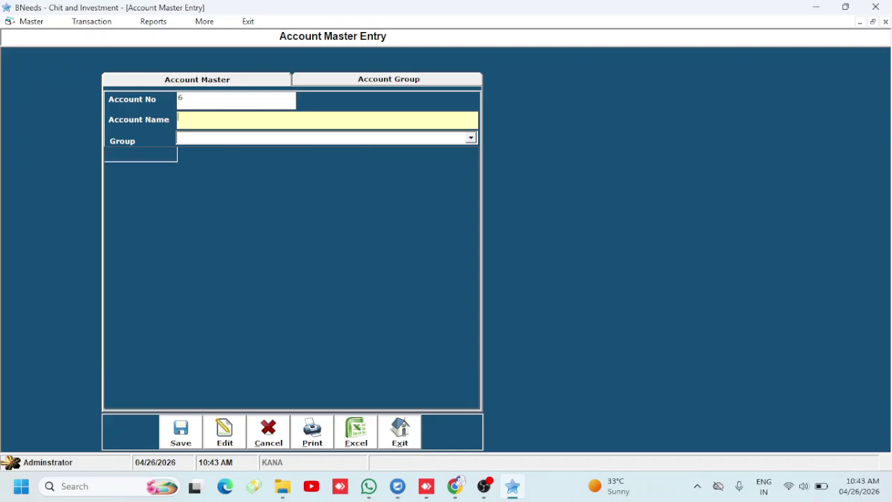
pyautogui.press('BackSpace')
pyautogui.press('BackSpace')
pyautogui.press('BackSpace')
pyautogui.press('BackSpace')
pyautogui.press('BackSpace')
pyautogui.press('BackSpace')
pyautogui.write('PETROL EXP')
pyautogui.press('Return')
pyautogui.write('DIR')
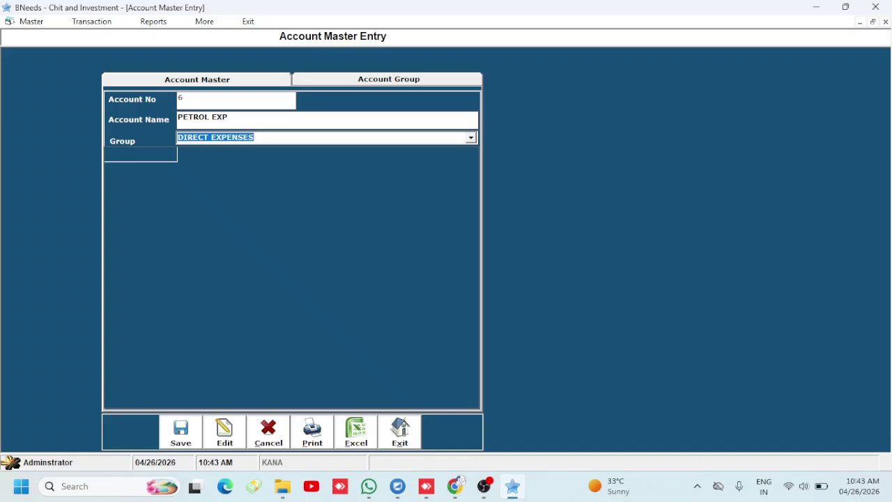
pyautogui.press('Tab')
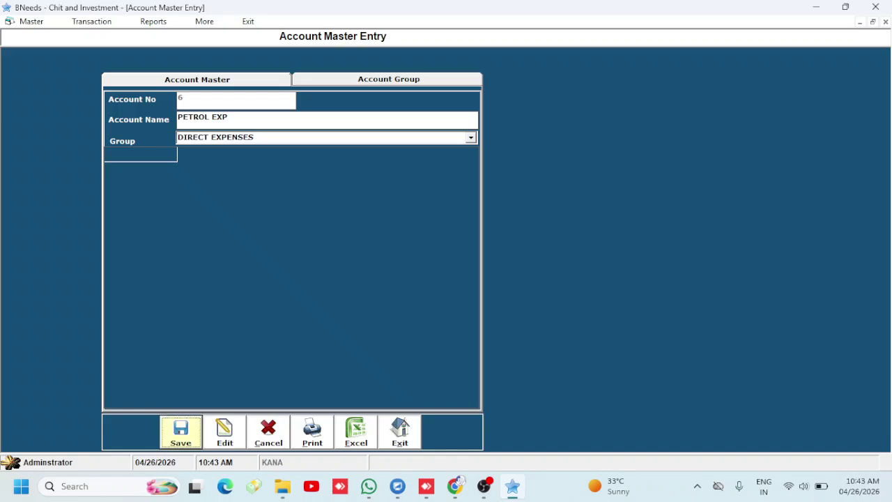
pyautogui.press('Return')
pyautogui.press('Return')
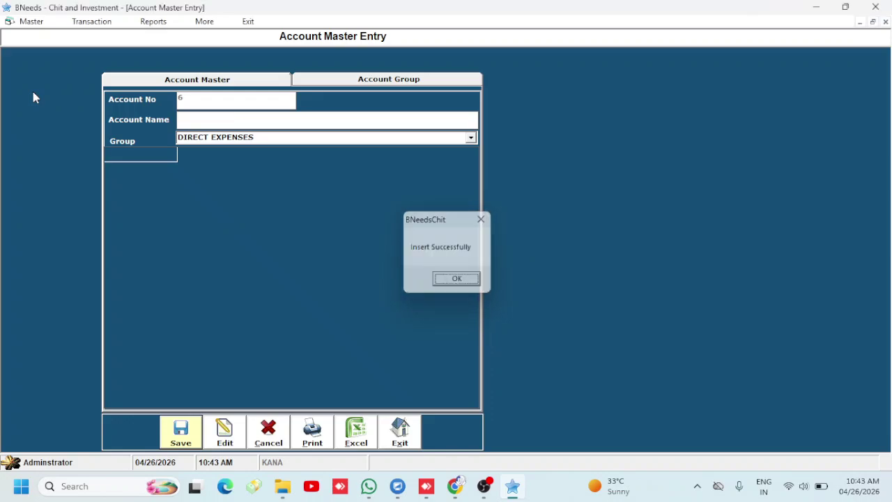
# Start a Day Book Entry for the 1 LAKH A GROUP scheme with account PETROL EXP
pyautogui.click(400, 432)
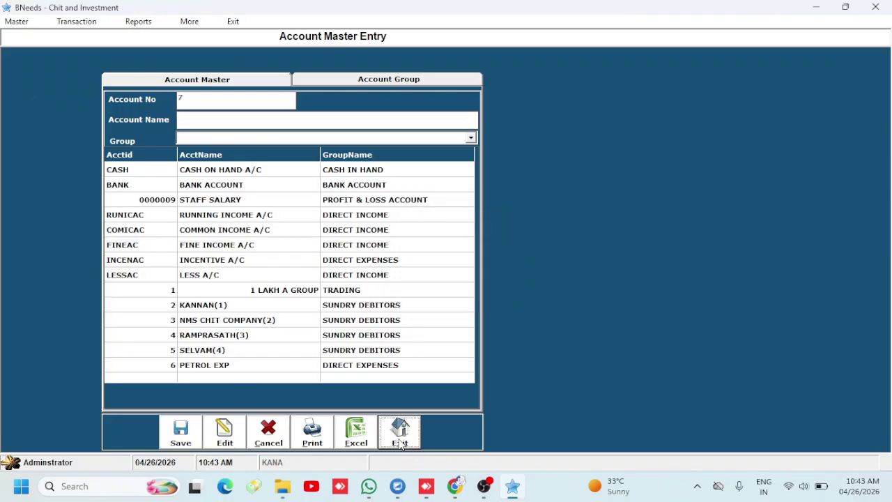
pyautogui.click(127, 25)
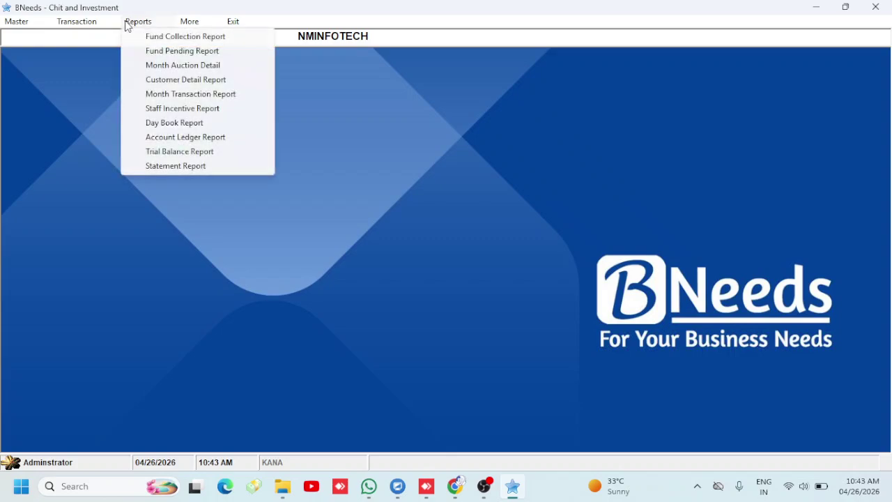
pyautogui.moveTo(95, 23)
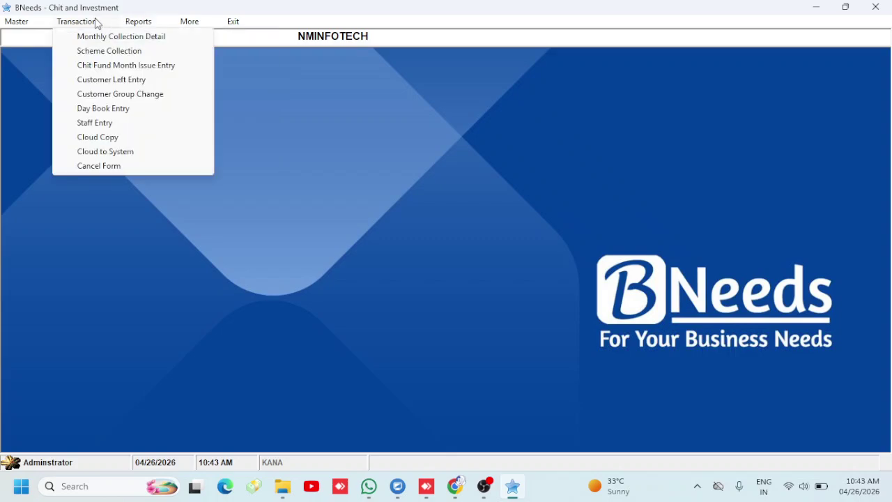
pyautogui.click(98, 108)
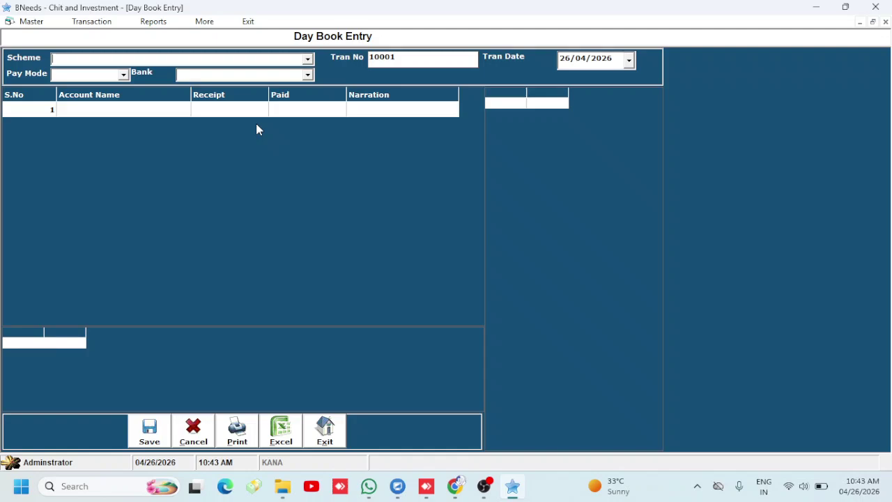
pyautogui.press('Down')
pyautogui.press('Return')
pyautogui.press('Return')
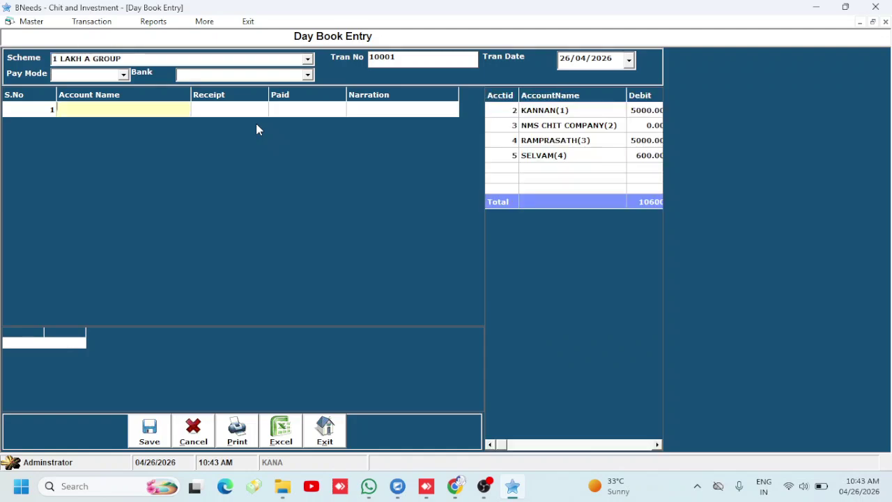
pyautogui.write('P')
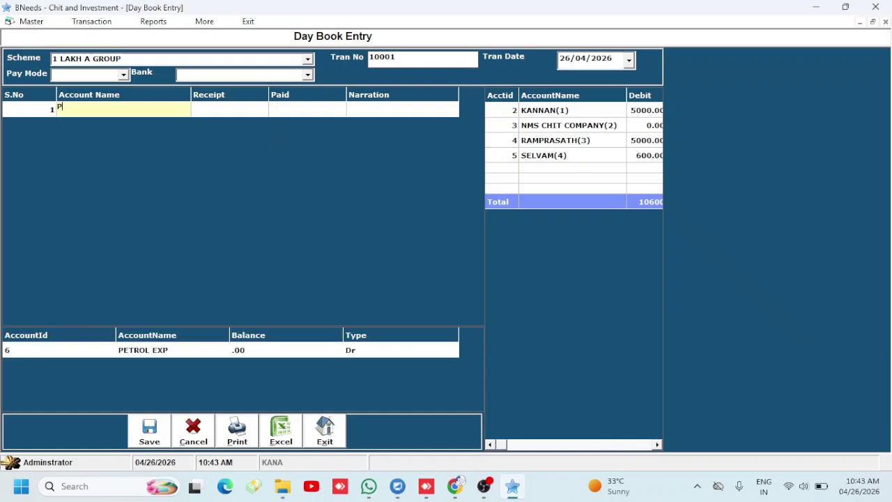
pyautogui.press('Down')
pyautogui.press('Return')
pyautogui.press('Return')
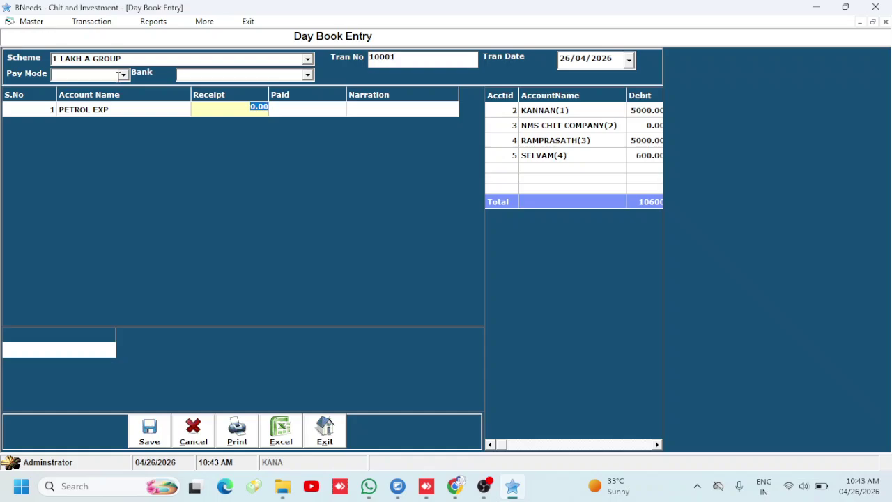
# Pay 150.00 in CASH with narration 'TN 64 3232' and save the entry
pyautogui.click(118, 76)
pyautogui.click(125, 76)
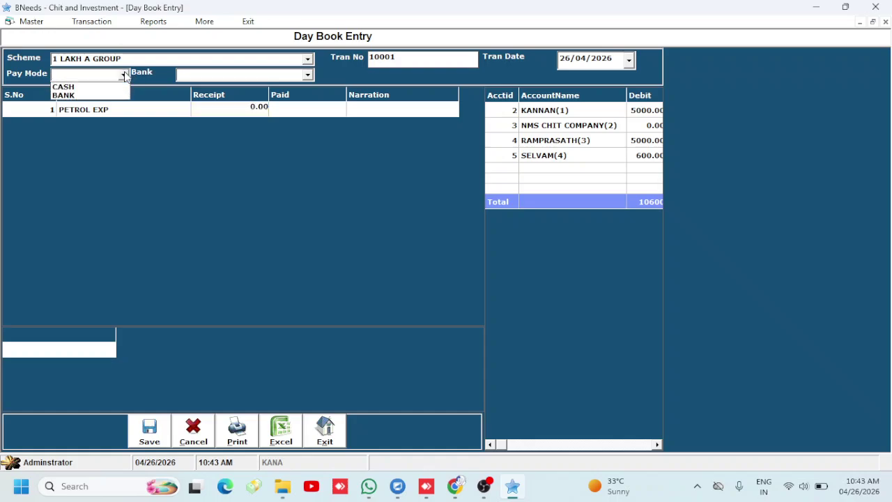
pyautogui.press('Down')
pyautogui.press('Return')
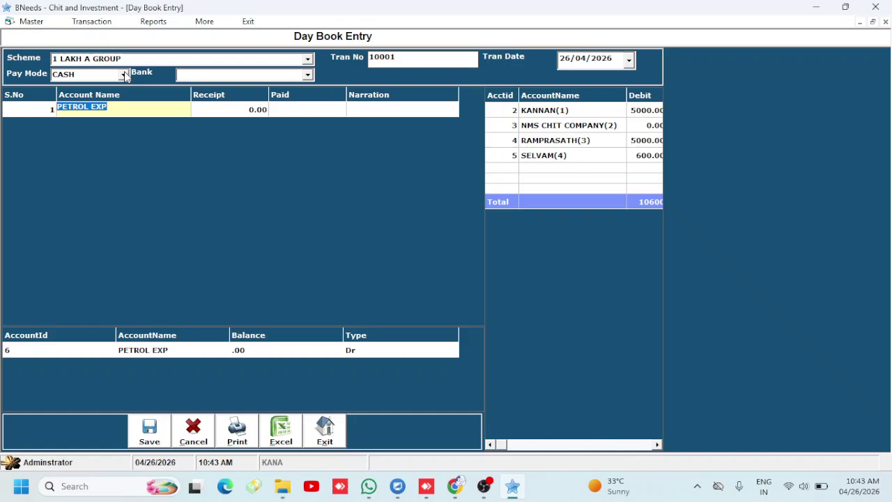
pyautogui.press('Return')
pyautogui.press('Return')
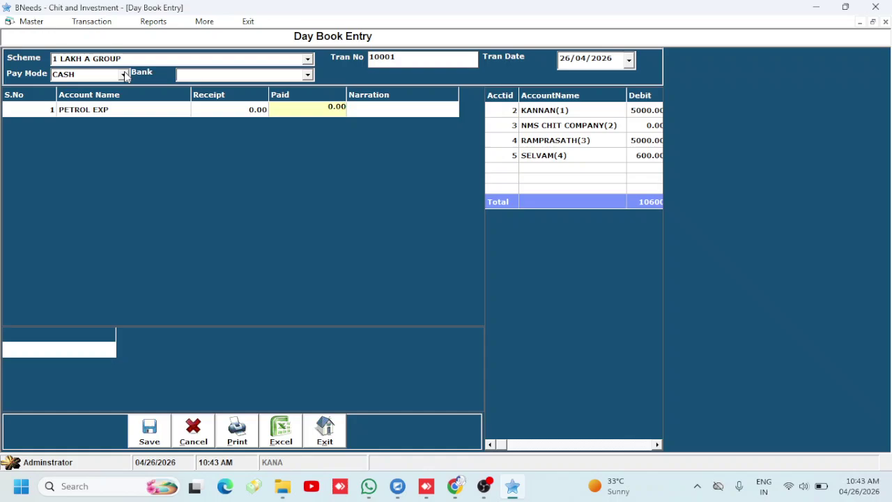
pyautogui.write('11')
pyautogui.press('BackSpace')
pyautogui.write('50')
pyautogui.press('Return')
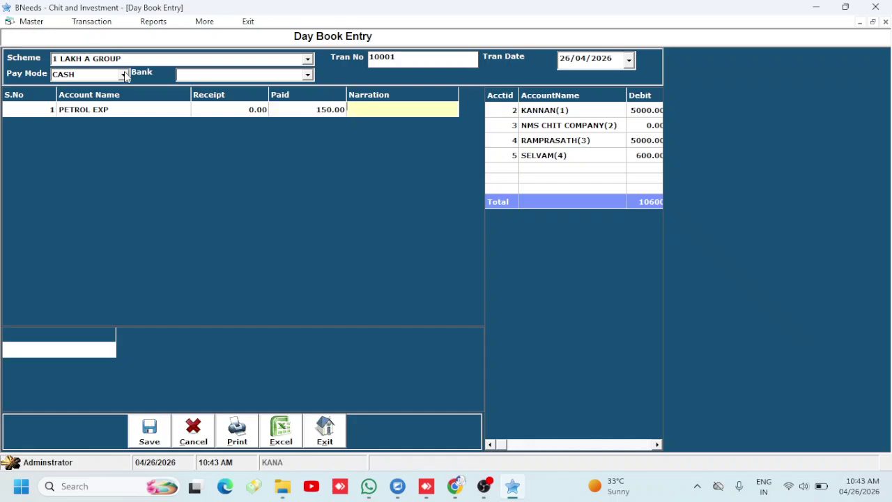
pyautogui.write('TN 64 3232')
pyautogui.press('Return')
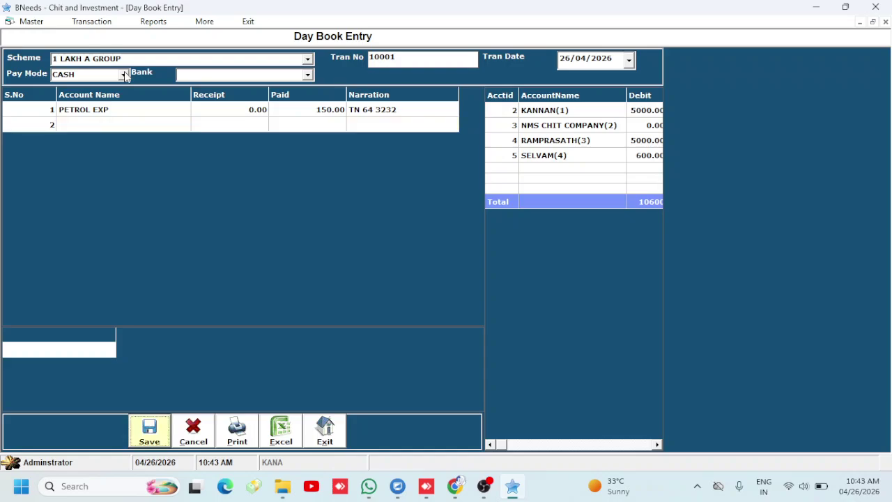
pyautogui.press('Return')
pyautogui.press('Return')
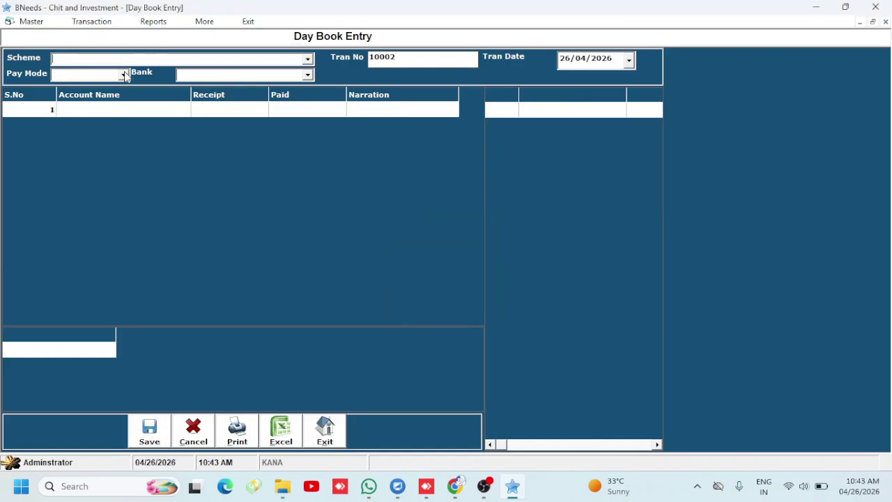
# View the 26/04/2026 Day Book Report, checking the PETROL EXP 150.00 and net 89550.00, then close it
pyautogui.click(323, 427)
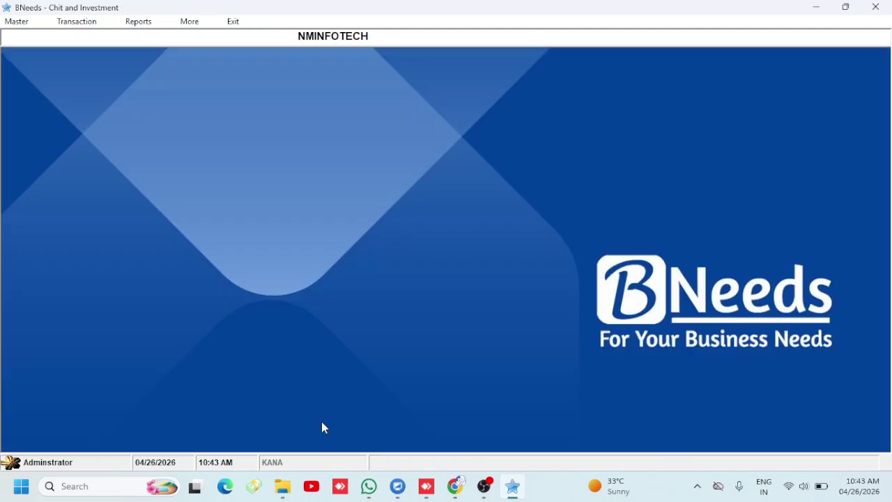
pyautogui.click(148, 22)
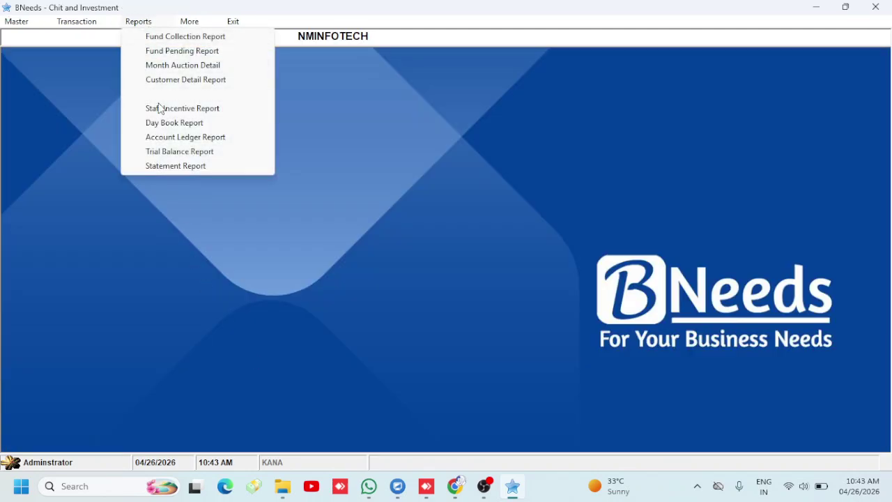
pyautogui.click(165, 125)
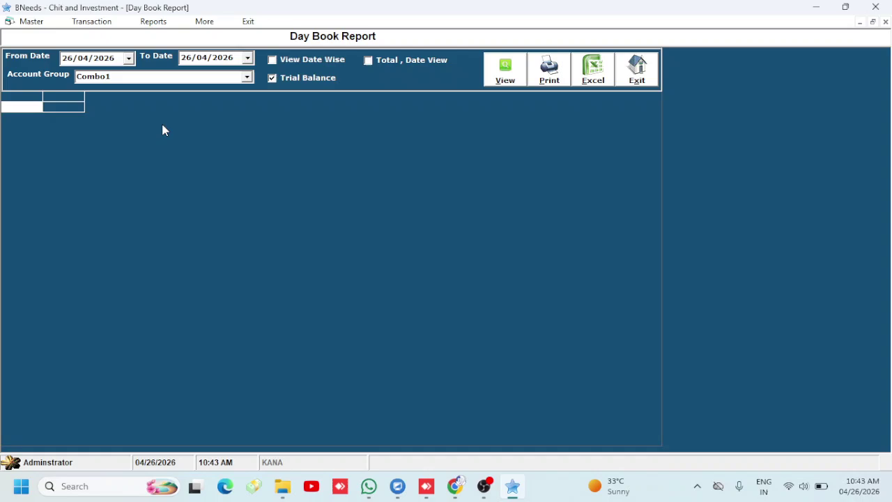
pyautogui.click(499, 70)
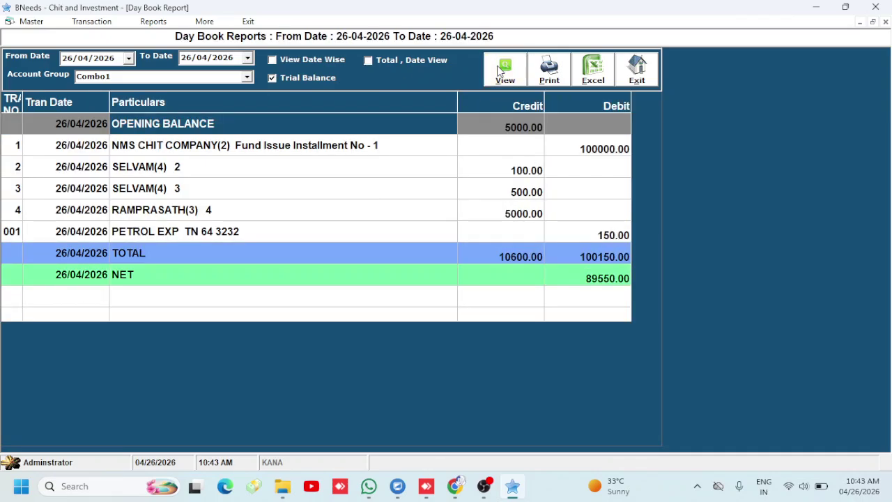
pyautogui.click(603, 237)
pyautogui.click(587, 282)
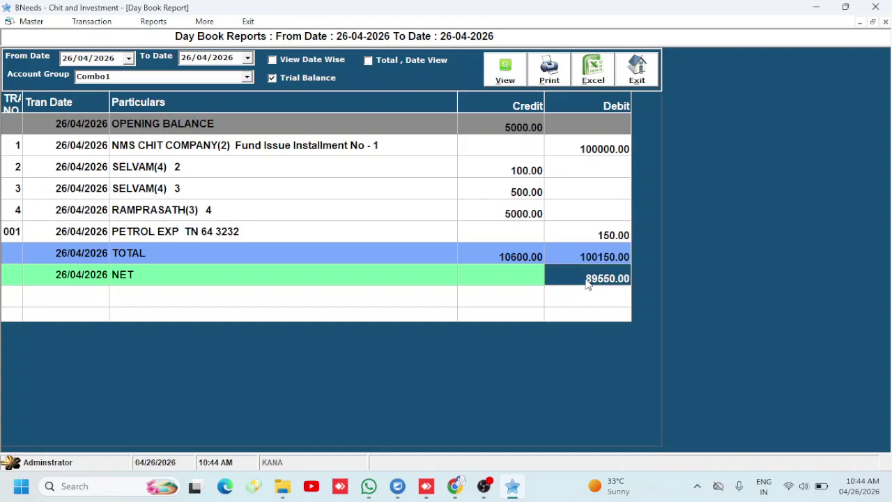
pyautogui.click(638, 71)
pyautogui.click(137, 24)
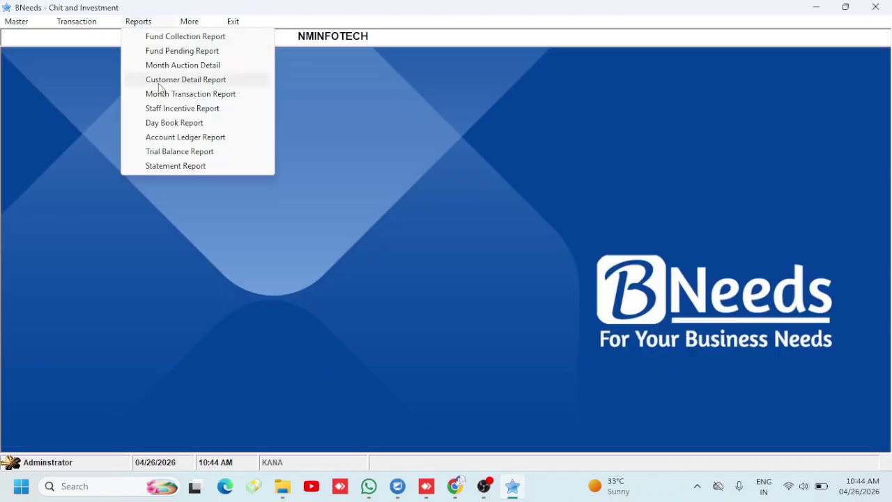
pyautogui.moveTo(76, 27)
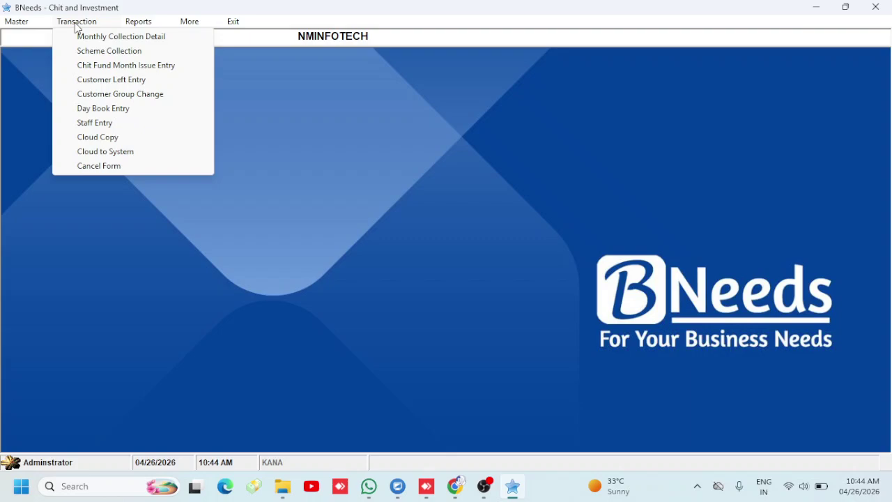
pyautogui.click(80, 81)
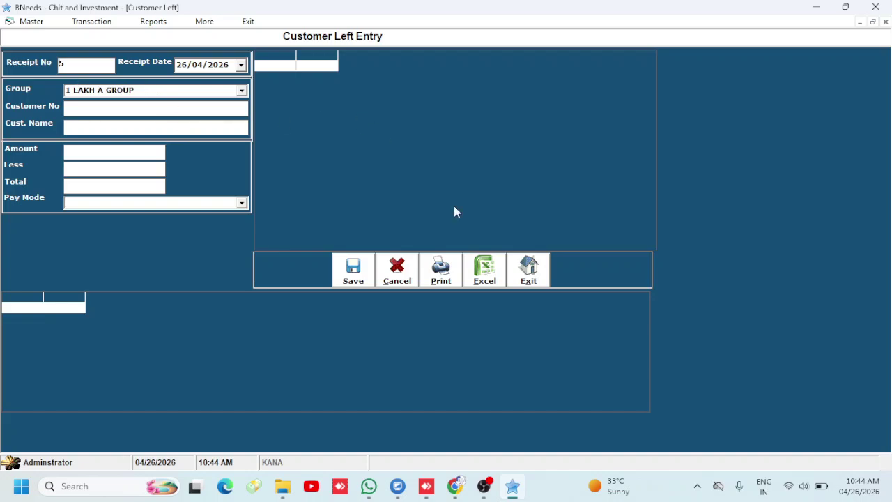
pyautogui.click(528, 270)
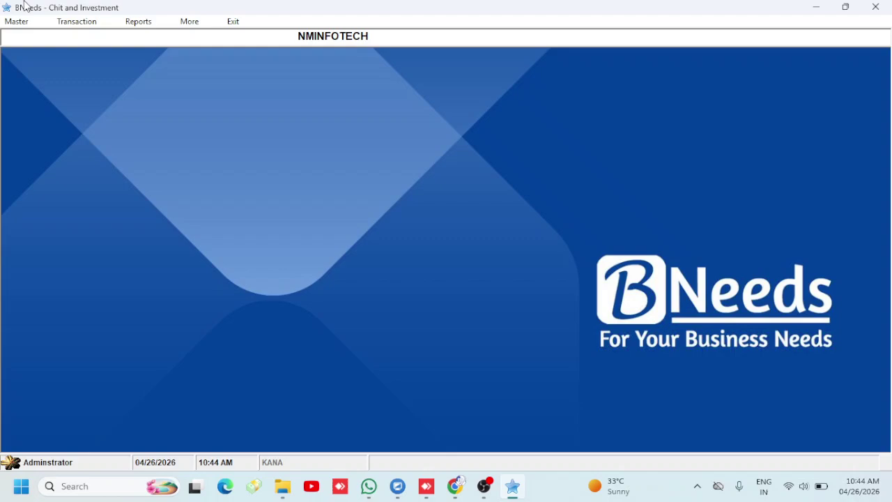
pyautogui.click(71, 28)
pyautogui.click(100, 96)
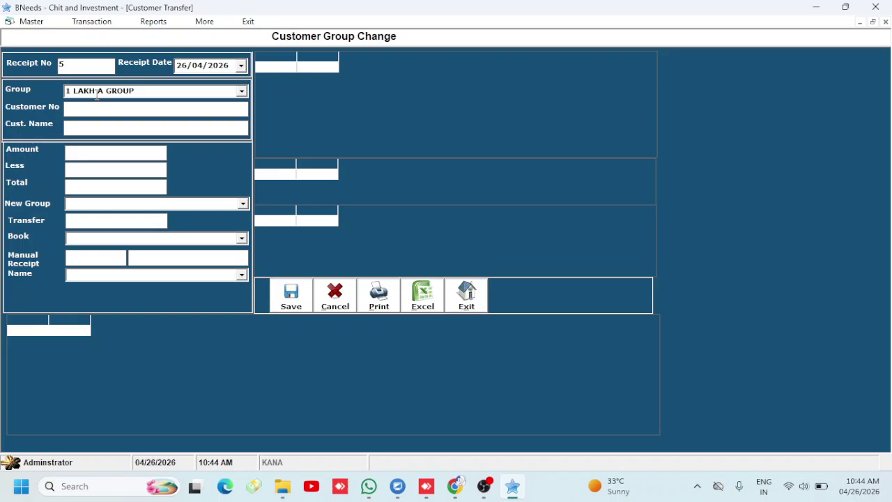
pyautogui.click(479, 306)
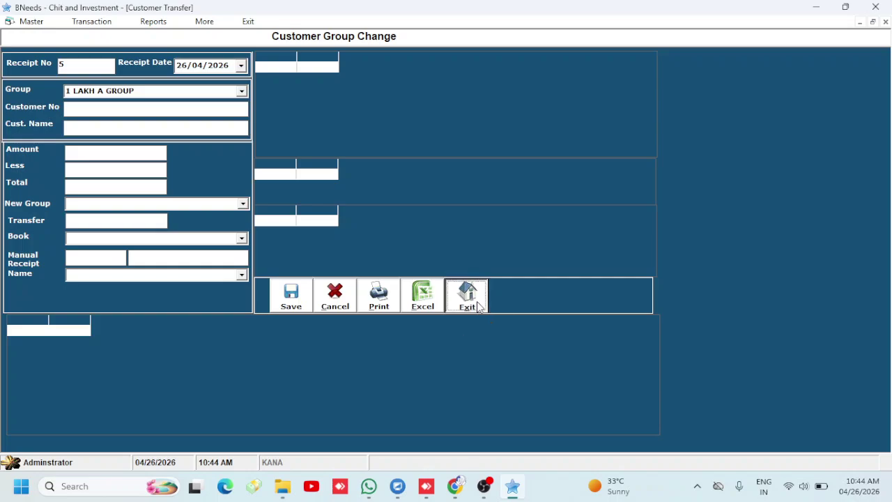
pyautogui.click(91, 24)
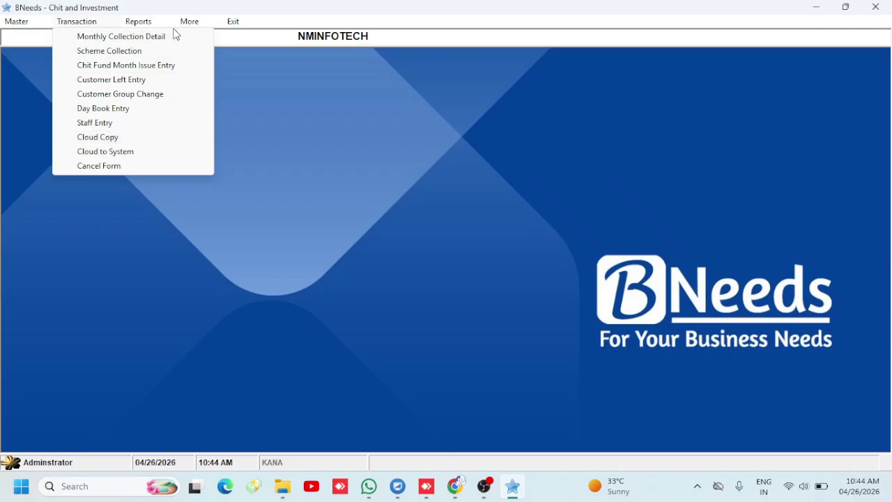
pyautogui.moveTo(151, 27)
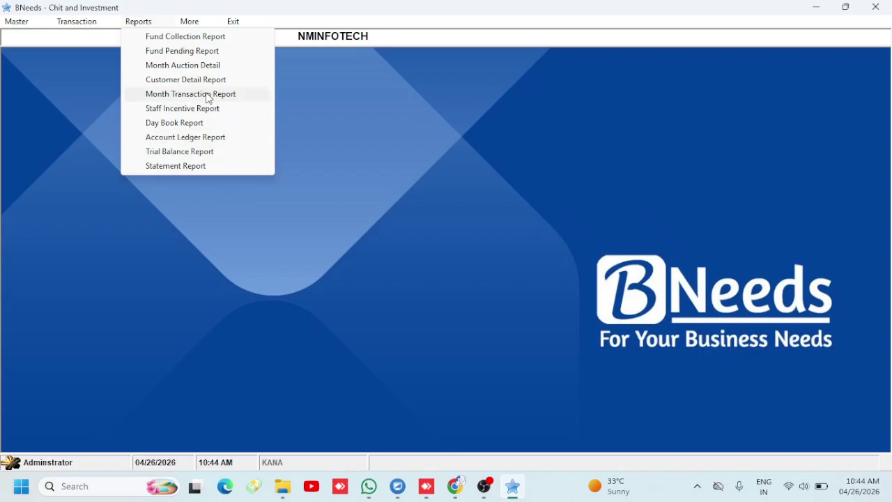
pyautogui.click(486, 491)
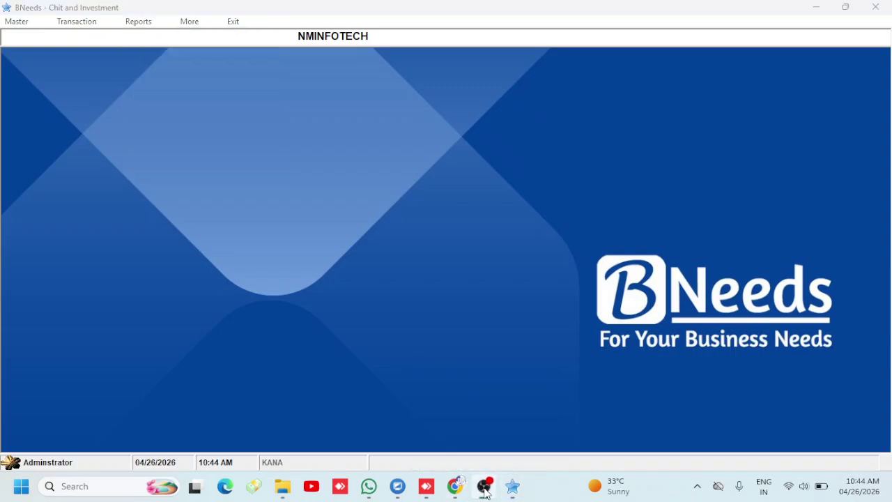